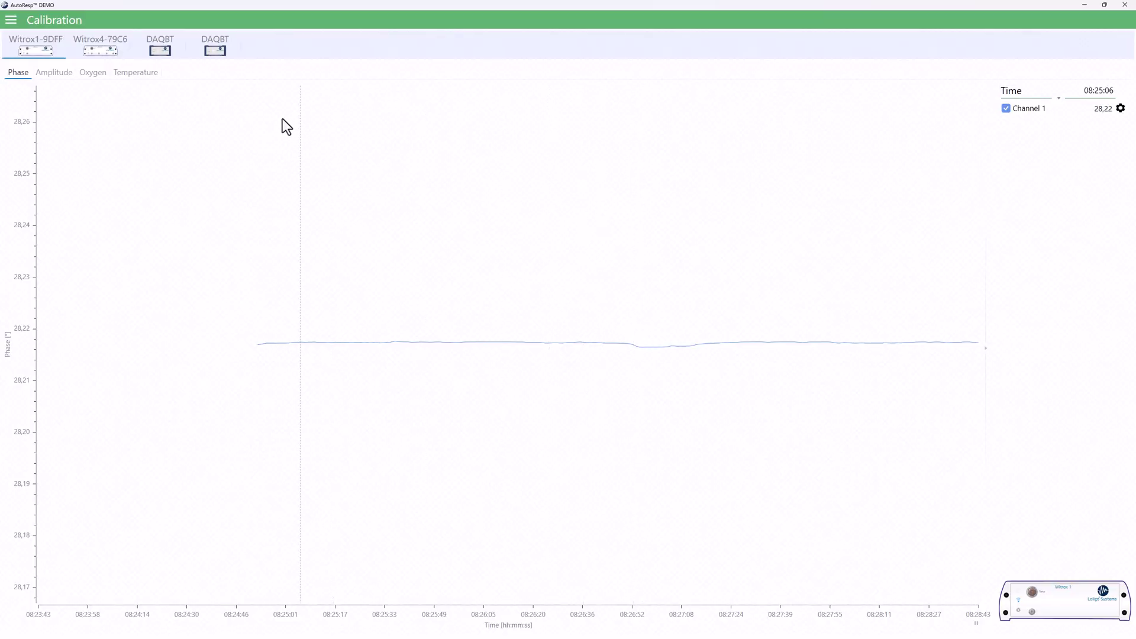
pyautogui.click(159, 47)
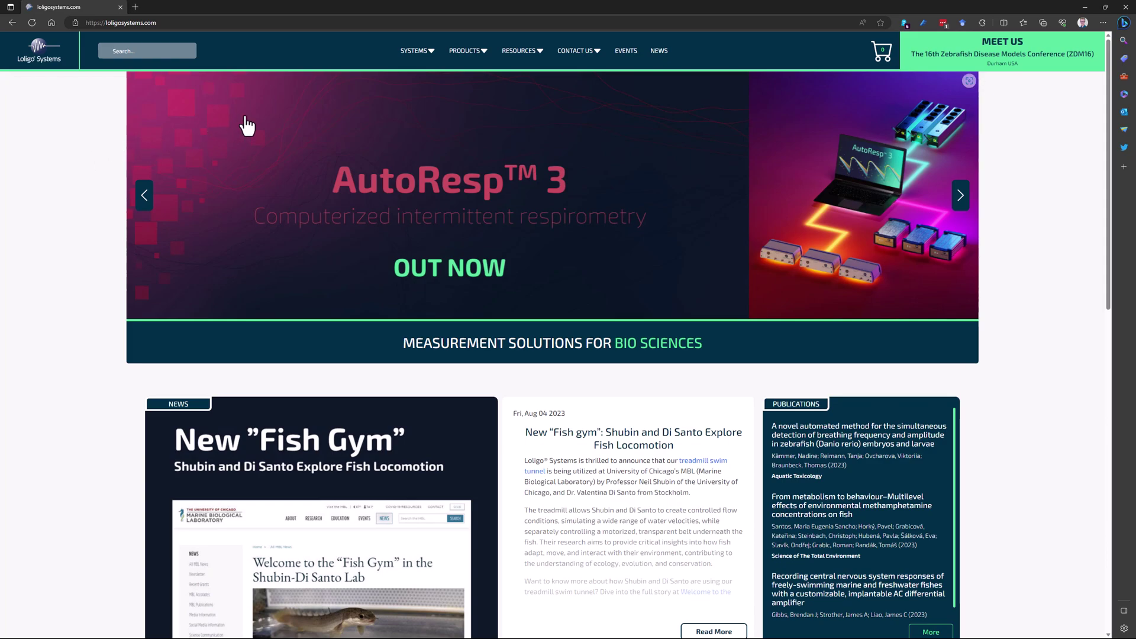
pyautogui.moveTo(507, 52)
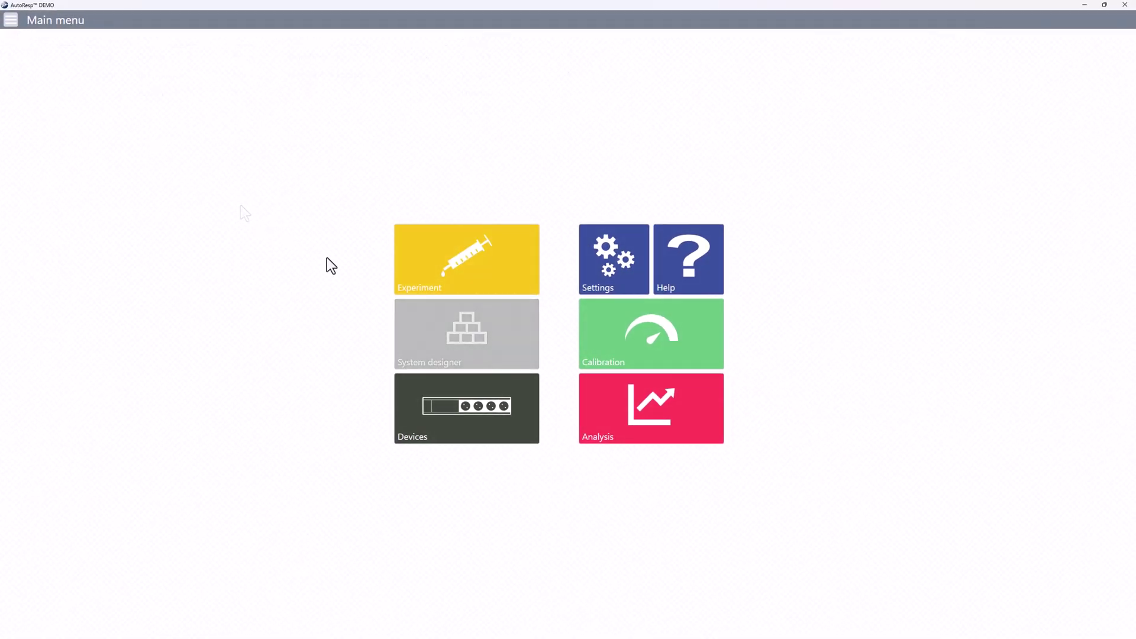
# Open the Experiment module and view the status overview, returning to the experiment setup
pyautogui.click(454, 334)
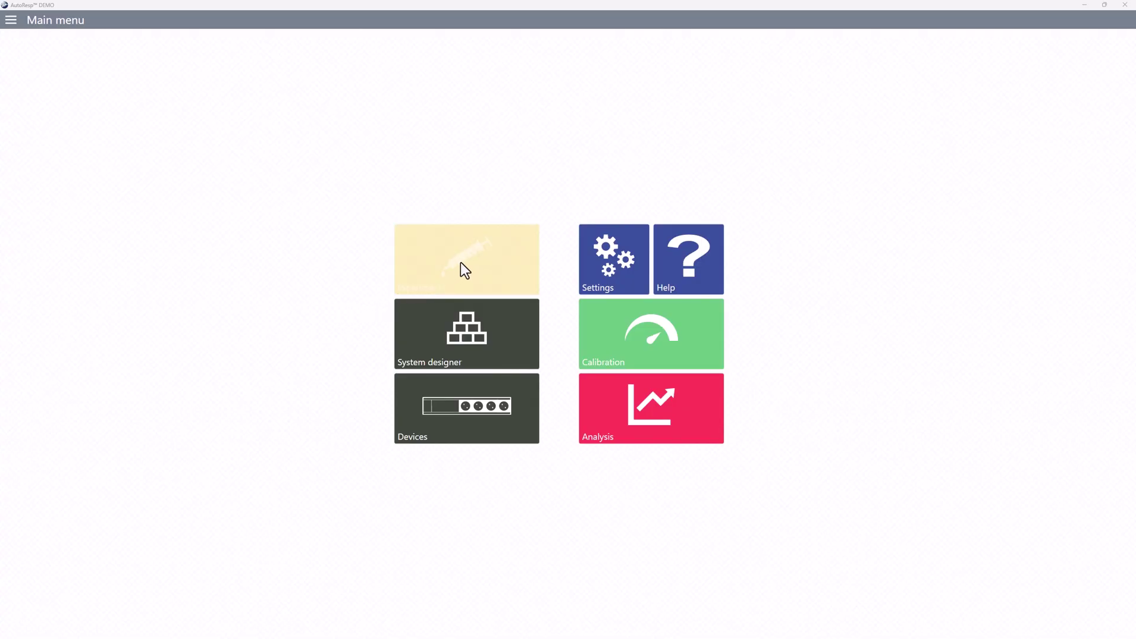
pyautogui.click(467, 270)
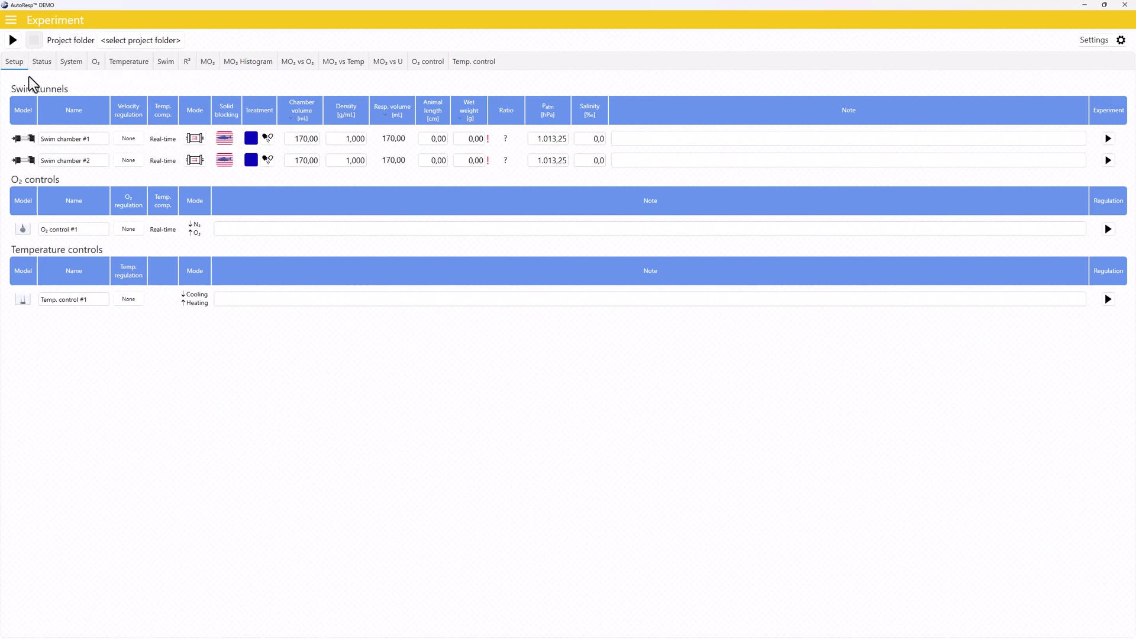
pyautogui.click(41, 63)
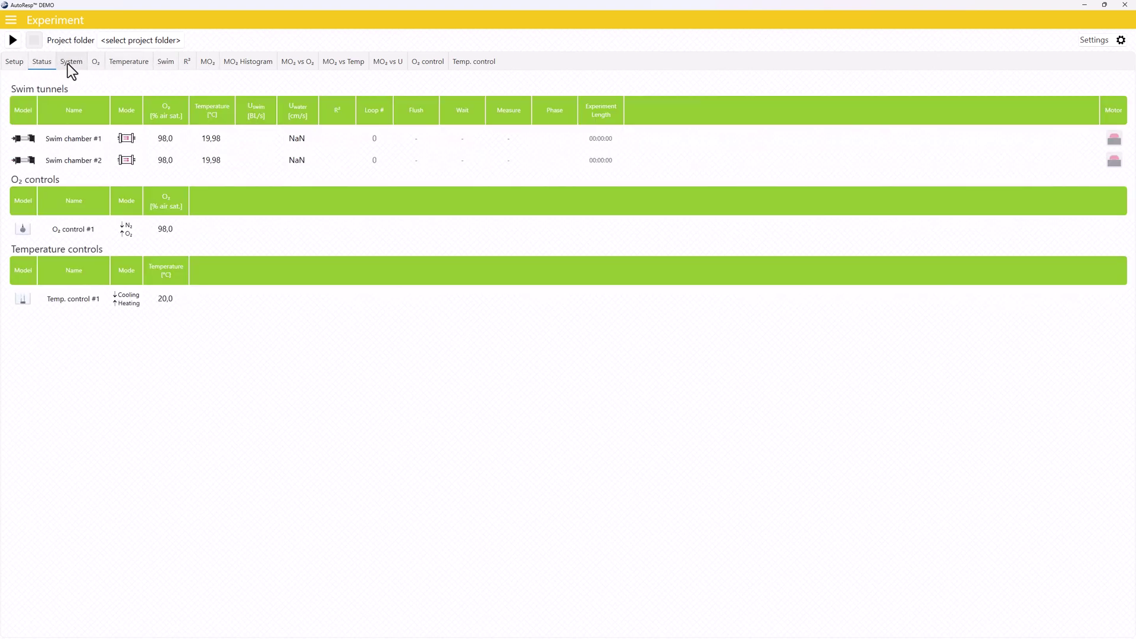
pyautogui.click(16, 63)
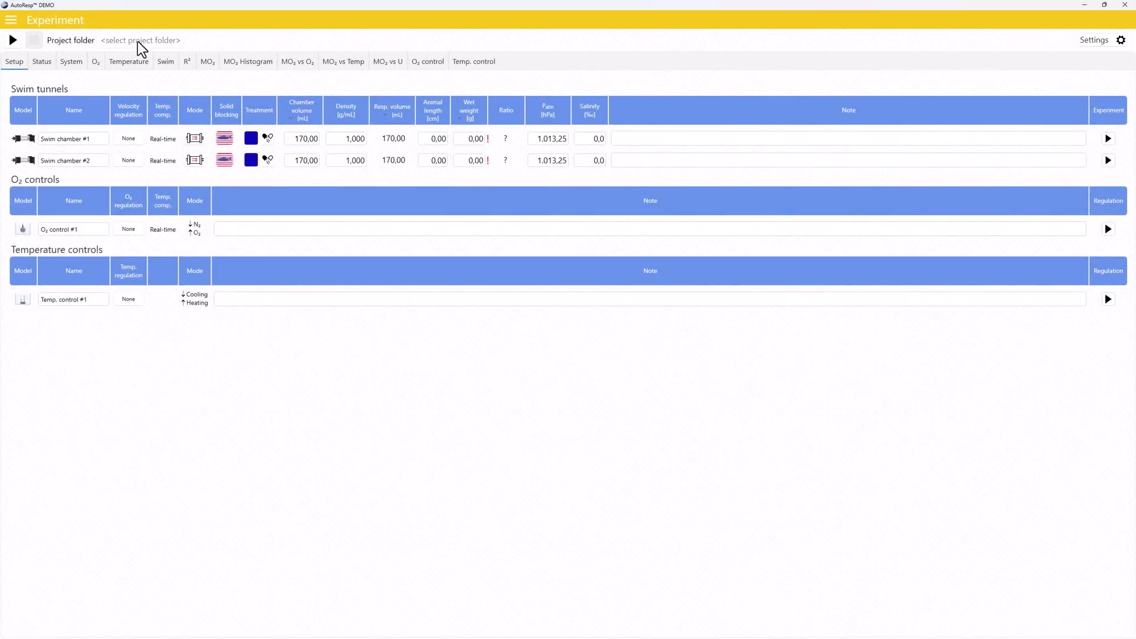
# Select the Desktop as the location of the project folder and open the AutoResp project folder there
pyautogui.click(140, 41)
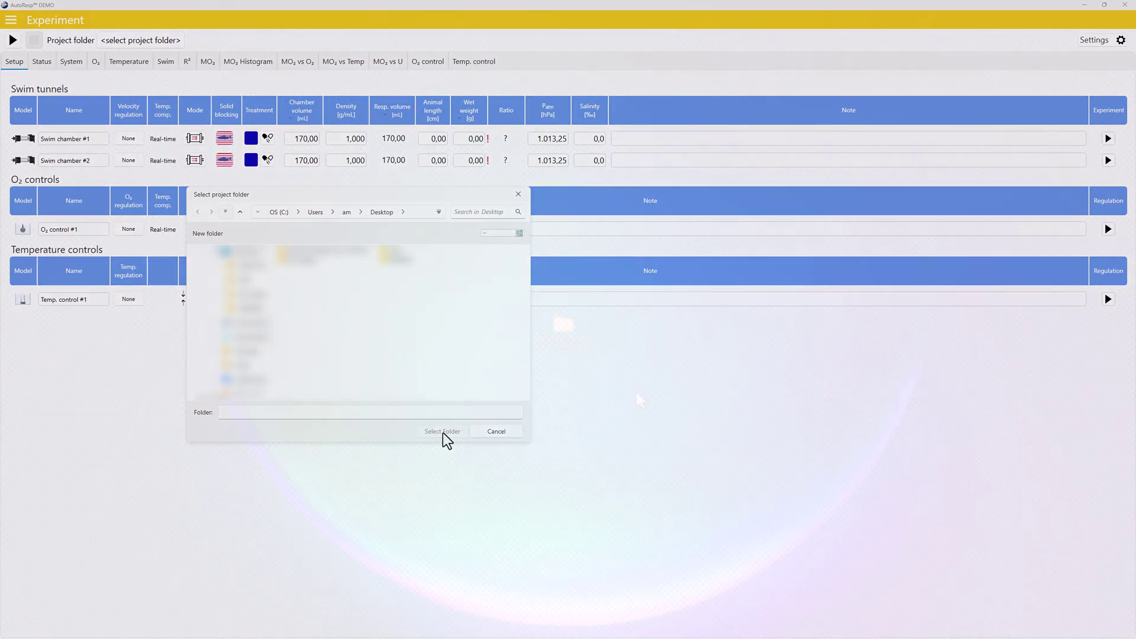
pyautogui.click(443, 431)
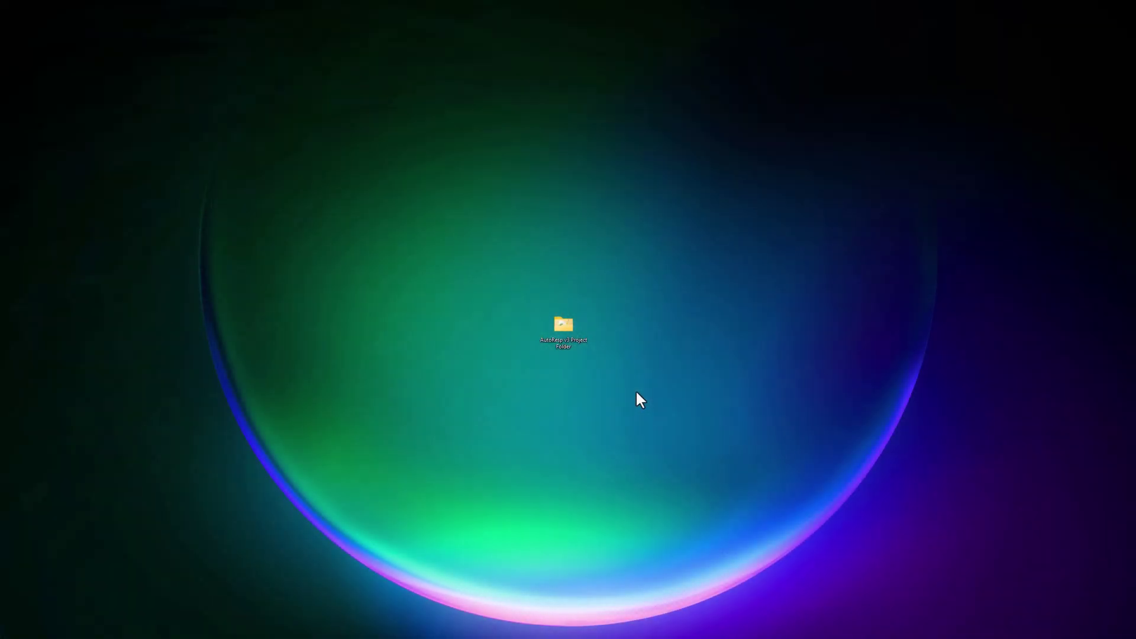
pyautogui.doubleClick(563, 328)
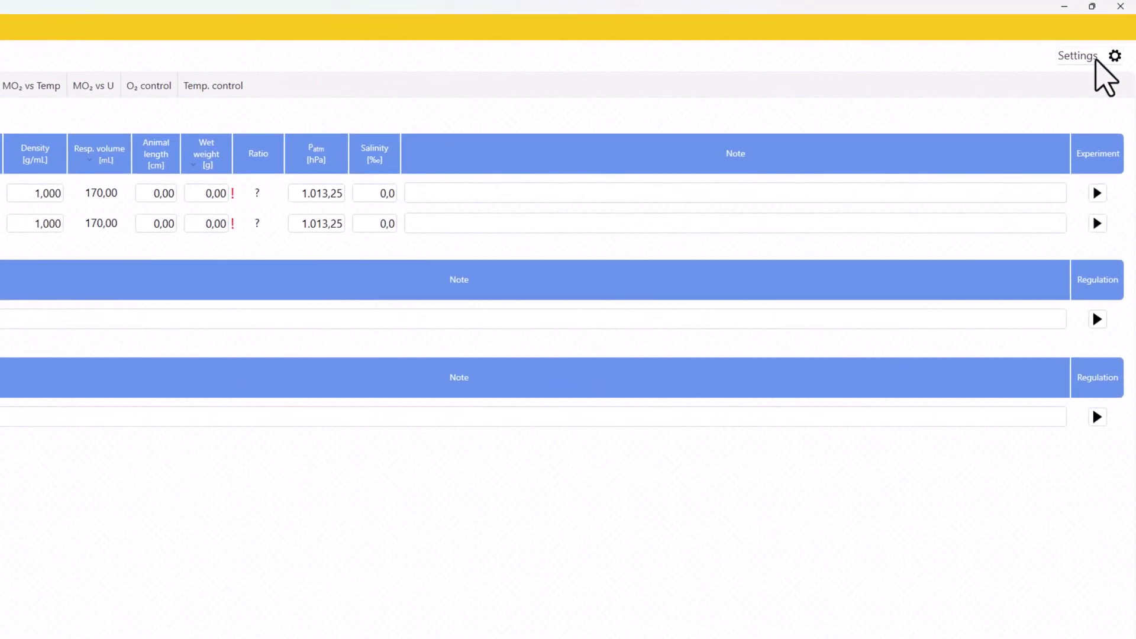
# Set the file name prefix to "Trial 1" in the experiment settings
pyautogui.click(1095, 59)
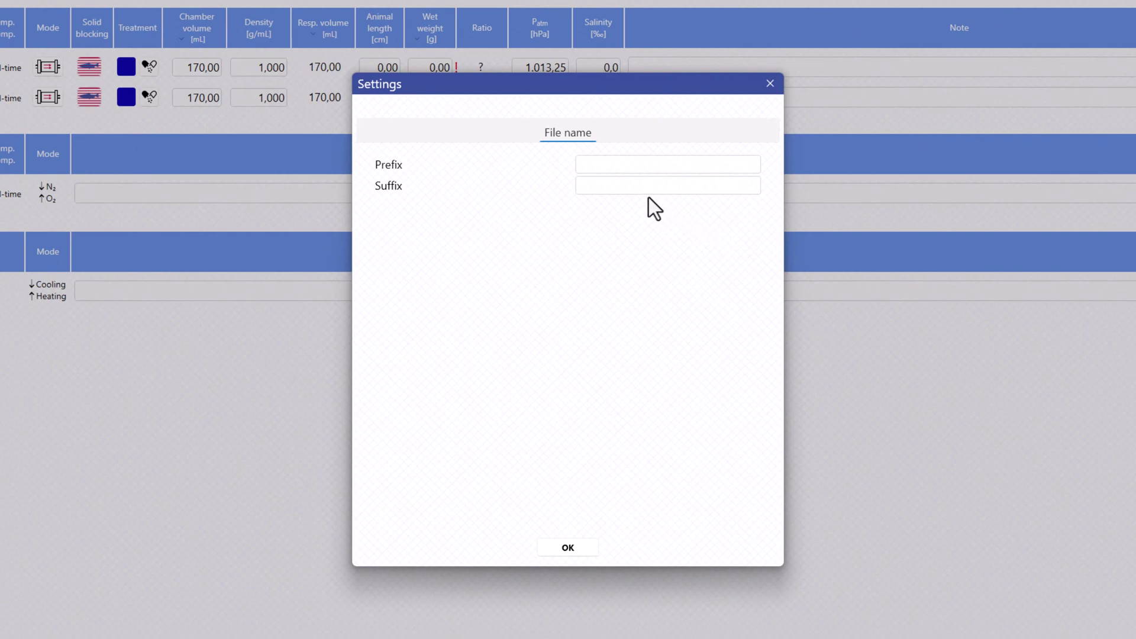
pyautogui.click(611, 168)
pyautogui.write('Trial 1')
pyautogui.click(568, 548)
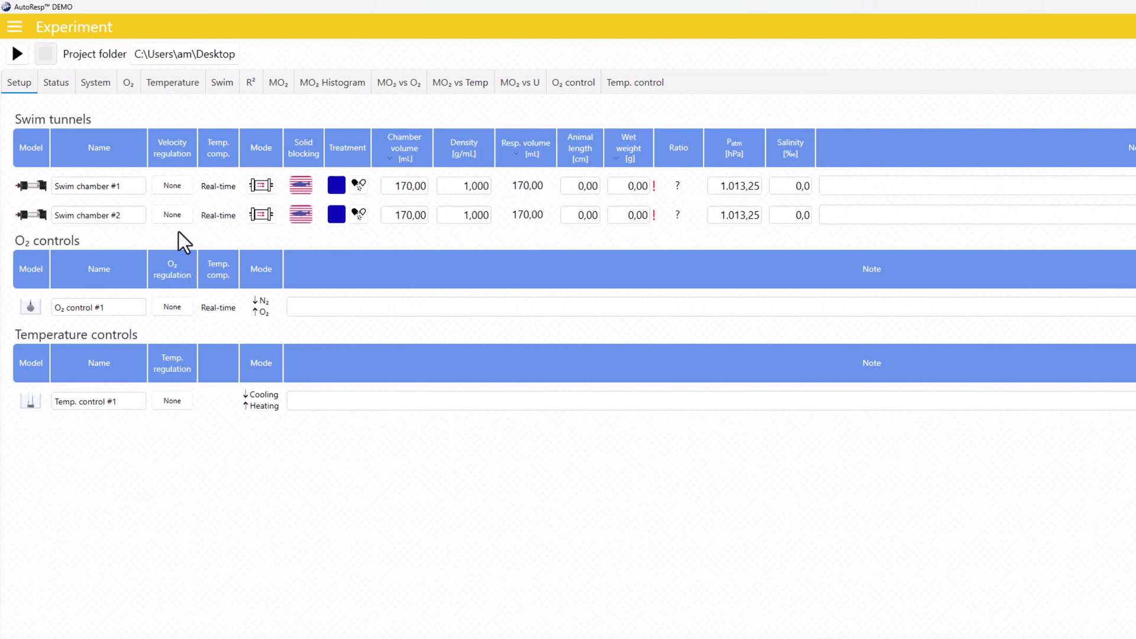
# Rename Swim chamber #1 as "My swim tunnel 1"
pyautogui.moveTo(132, 188); pyautogui.dragTo(34, 184)
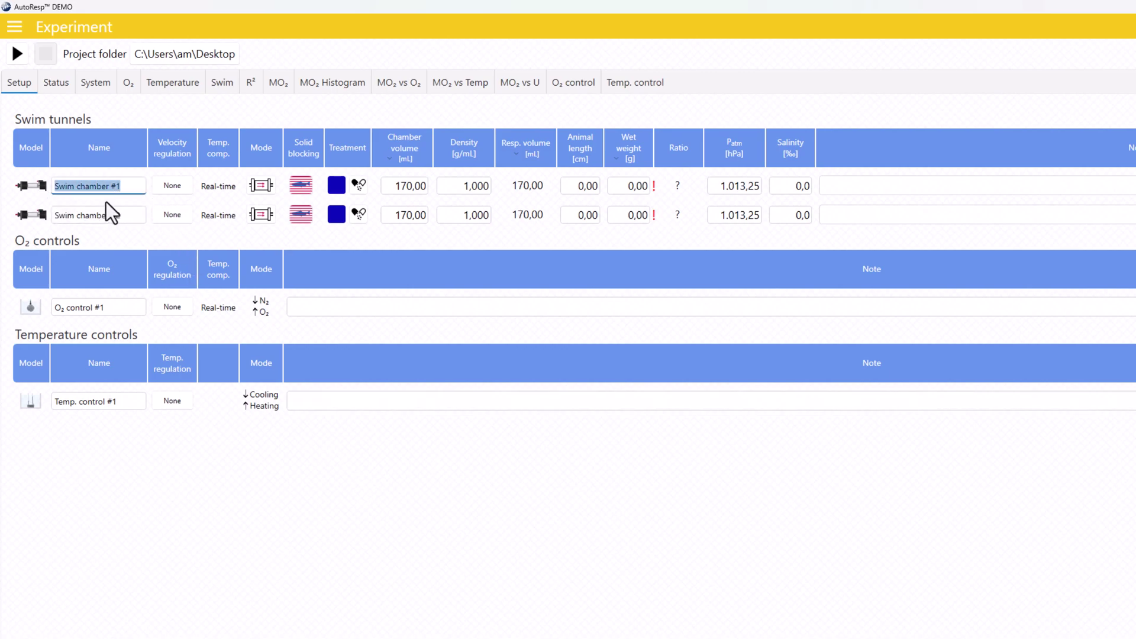
pyautogui.write('My swim tunnel 1')
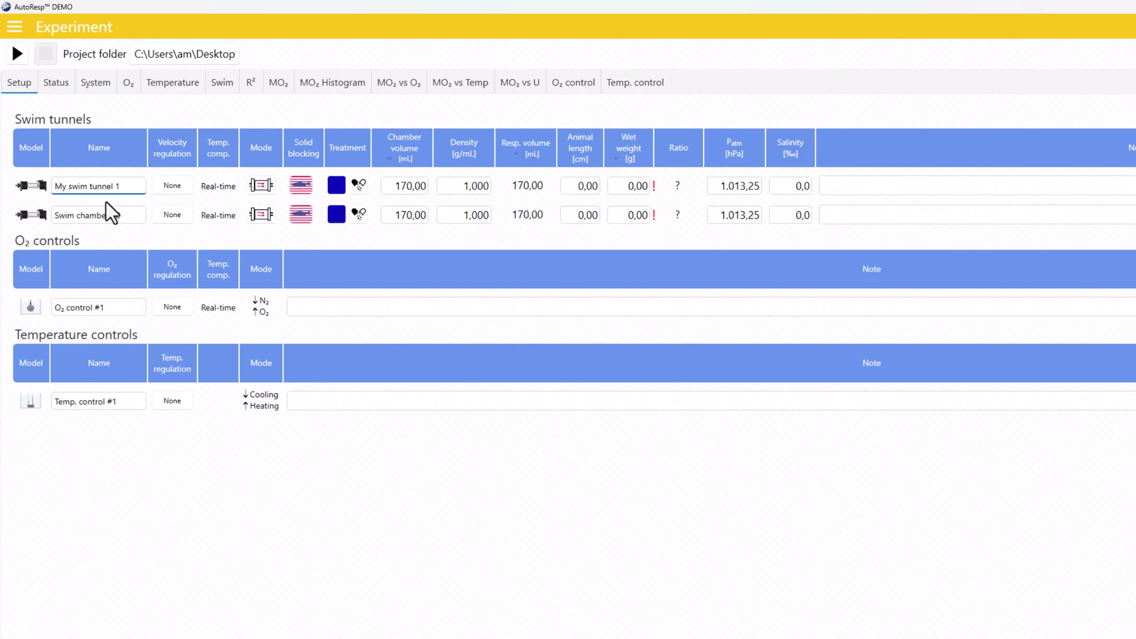
pyautogui.press('Return')
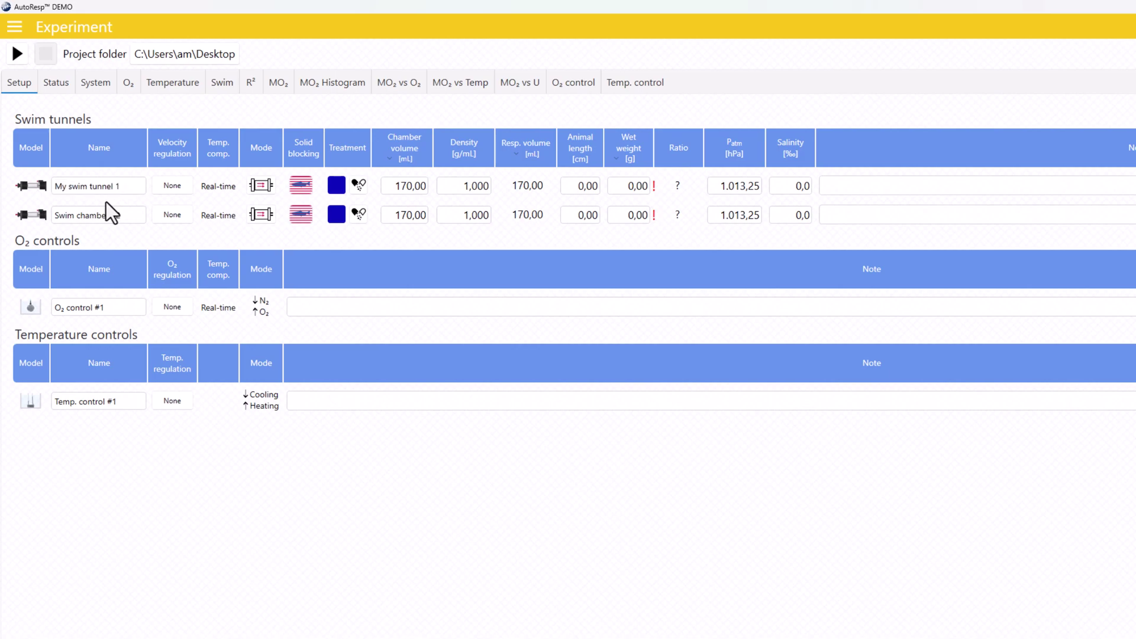
# Try manual velocity regulation in BL/s for My swim tunnel 1, discarding the changes
pyautogui.click(169, 186)
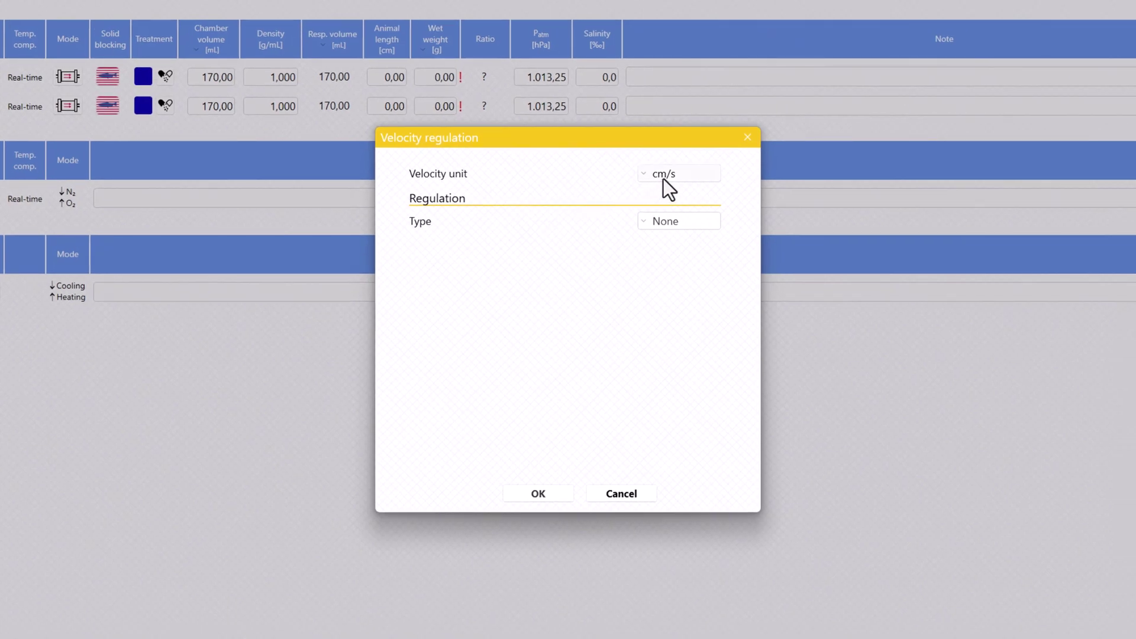
pyautogui.click(665, 219)
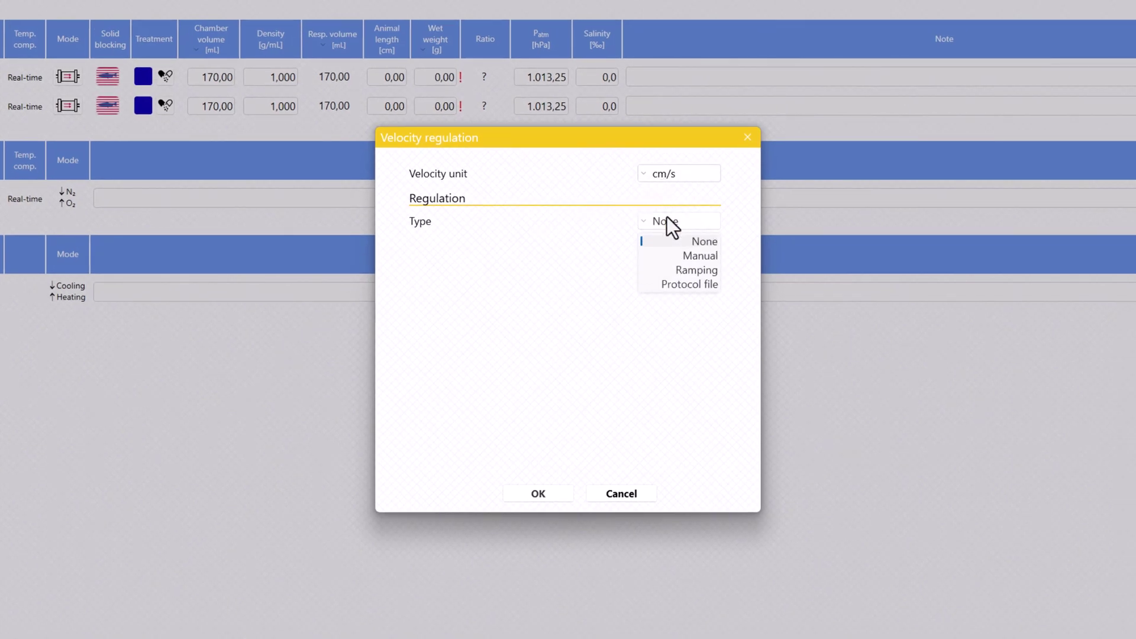
pyautogui.click(673, 173)
pyautogui.click(674, 173)
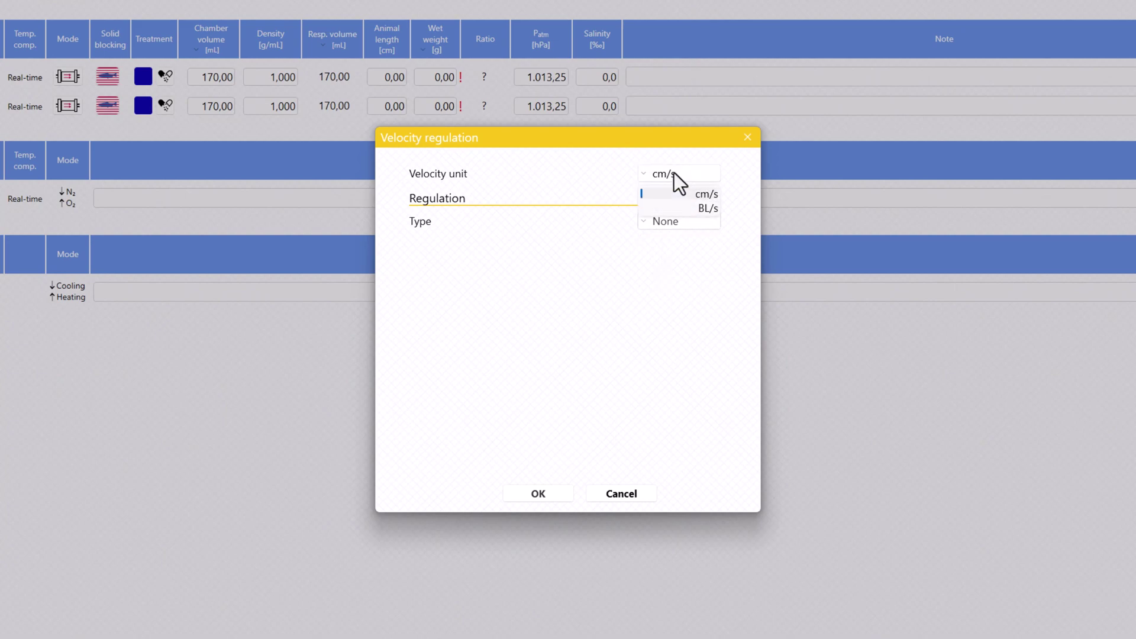
pyautogui.click(684, 208)
pyautogui.click(675, 225)
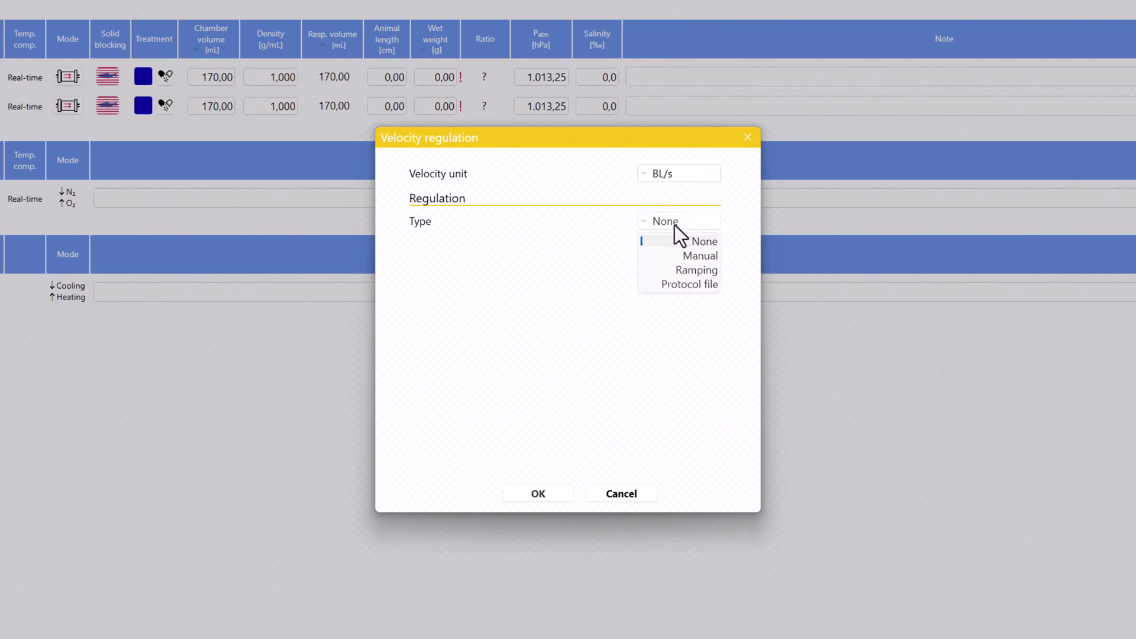
pyautogui.click(687, 259)
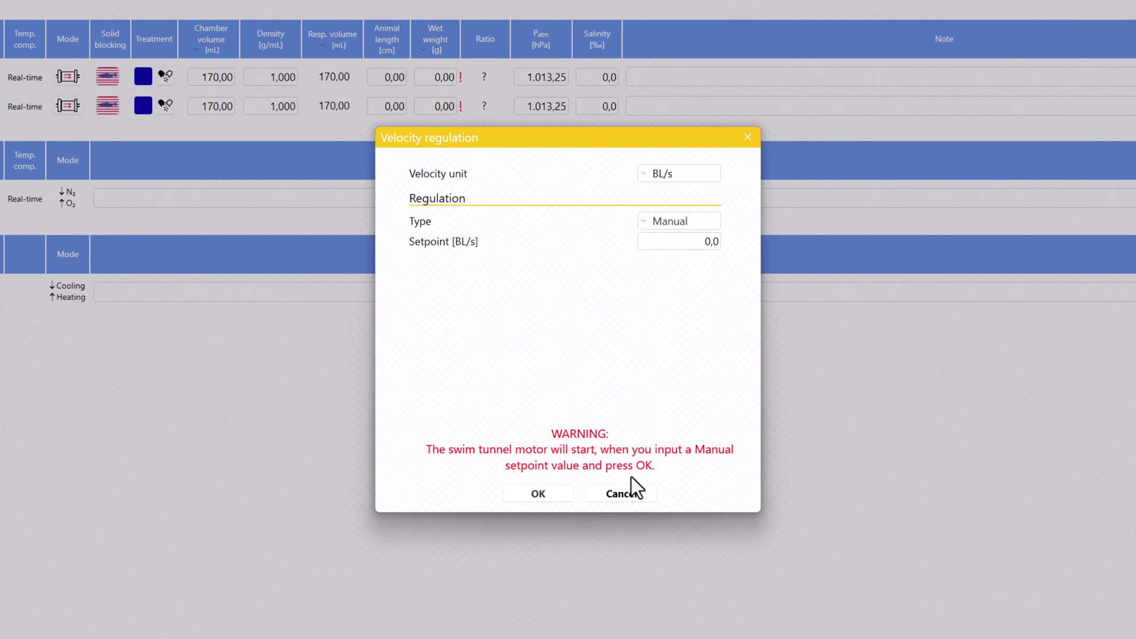
pyautogui.click(621, 493)
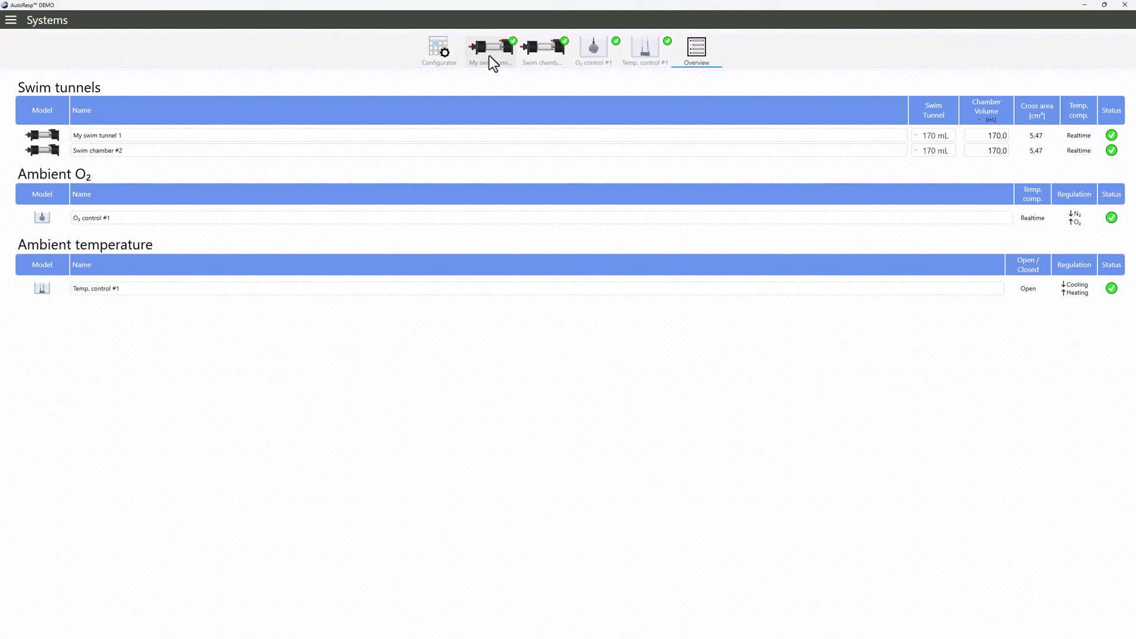
# Inspect the temperature compensation setting of My swim tunnel 1 in the Systems view
pyautogui.click(489, 56)
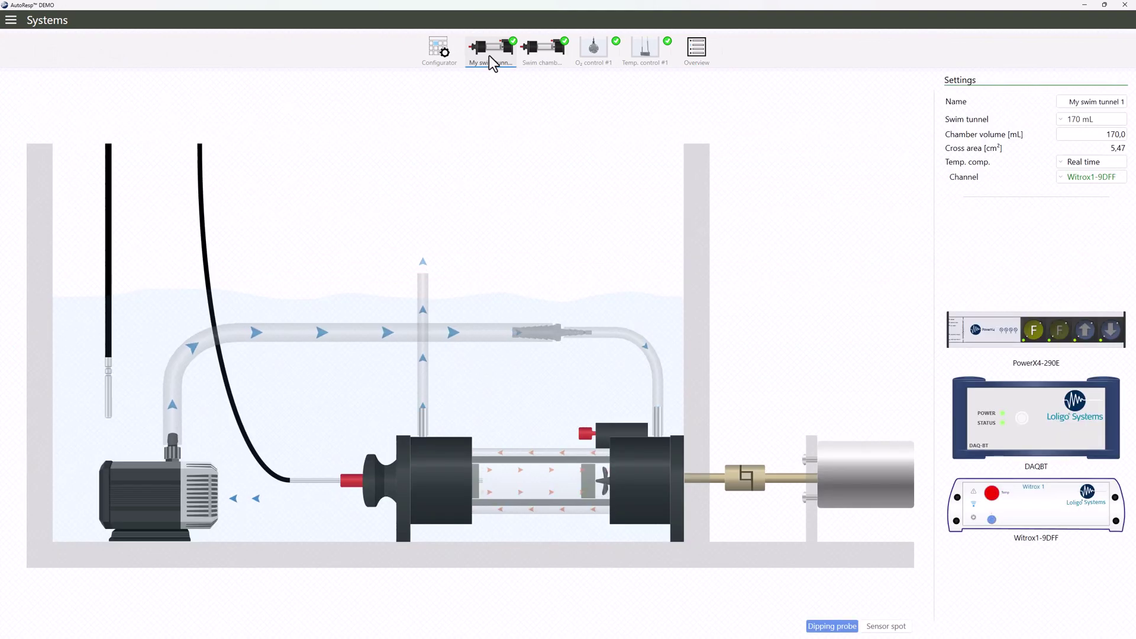
pyautogui.click(1100, 160)
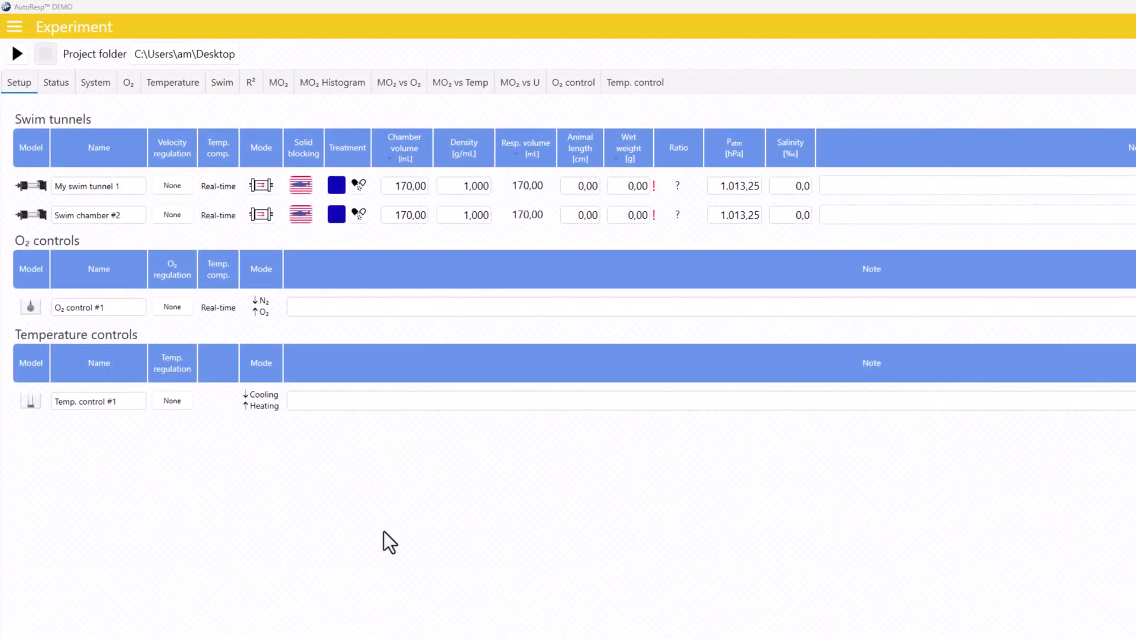
# Set the mode of My swim tunnel 1 to Intermittent respirometry (time), keeping the default flush, wait and measurement times
pyautogui.click(260, 188)
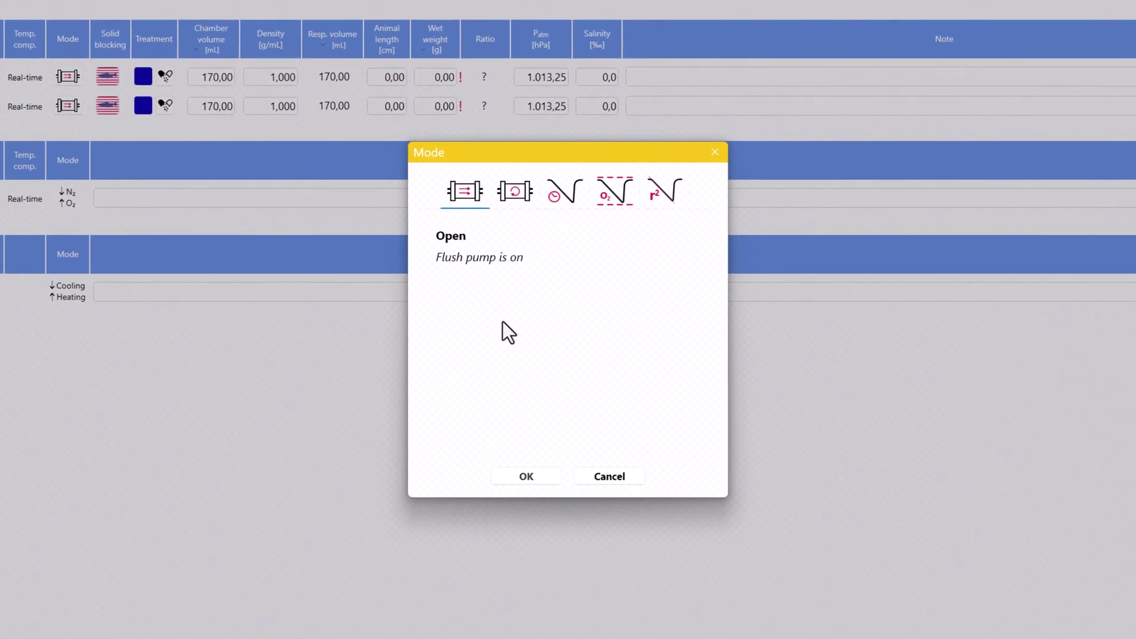
pyautogui.click(513, 194)
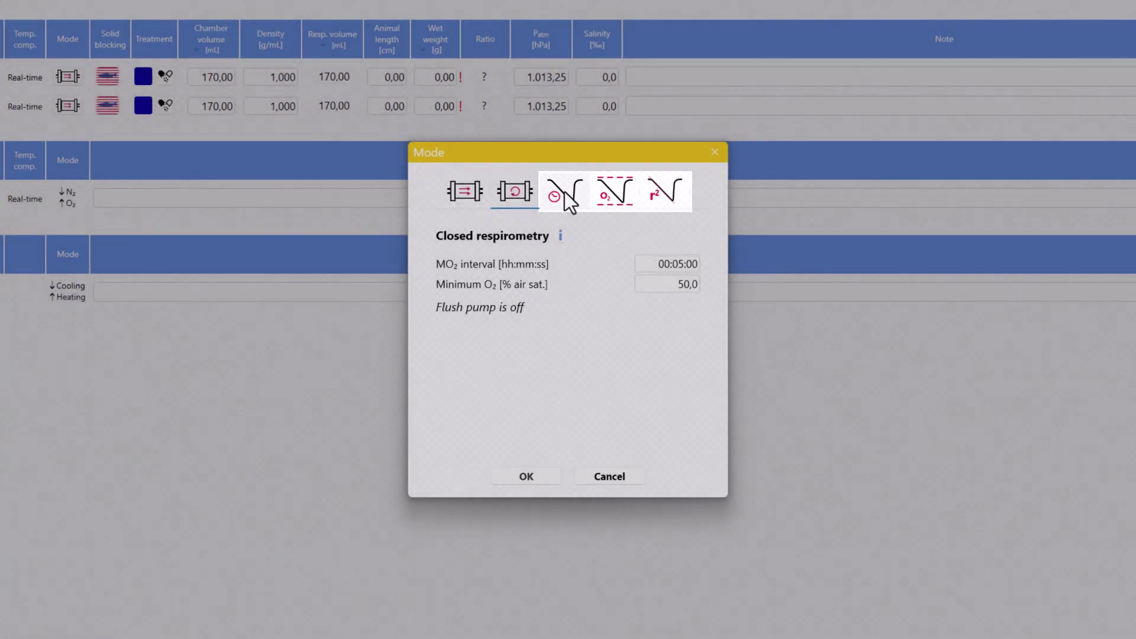
pyautogui.click(565, 193)
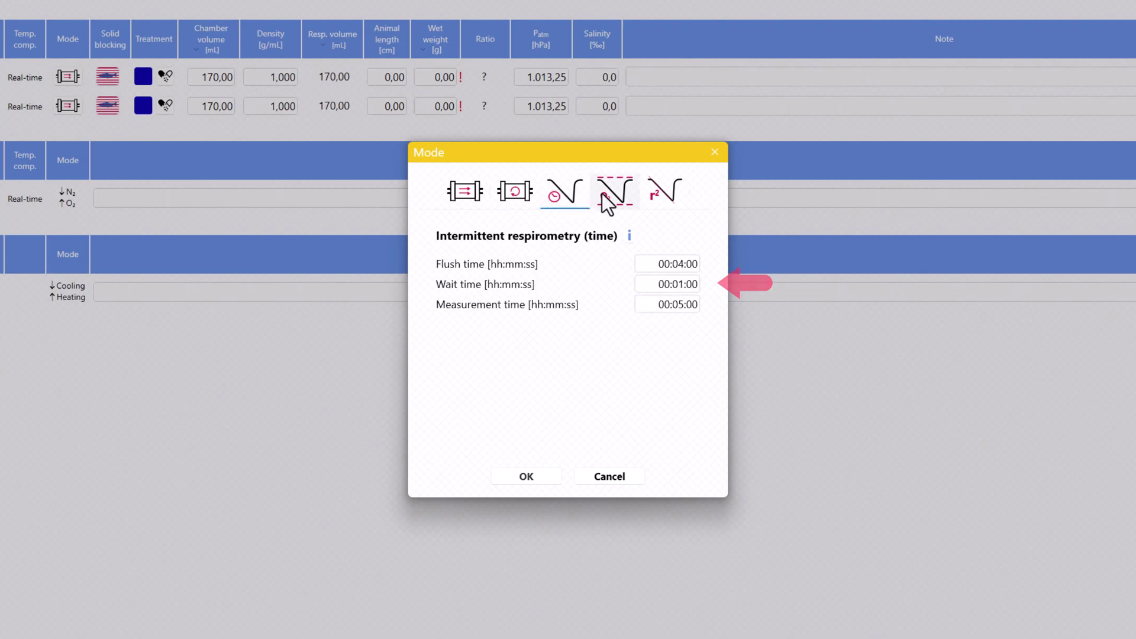
pyautogui.click(630, 236)
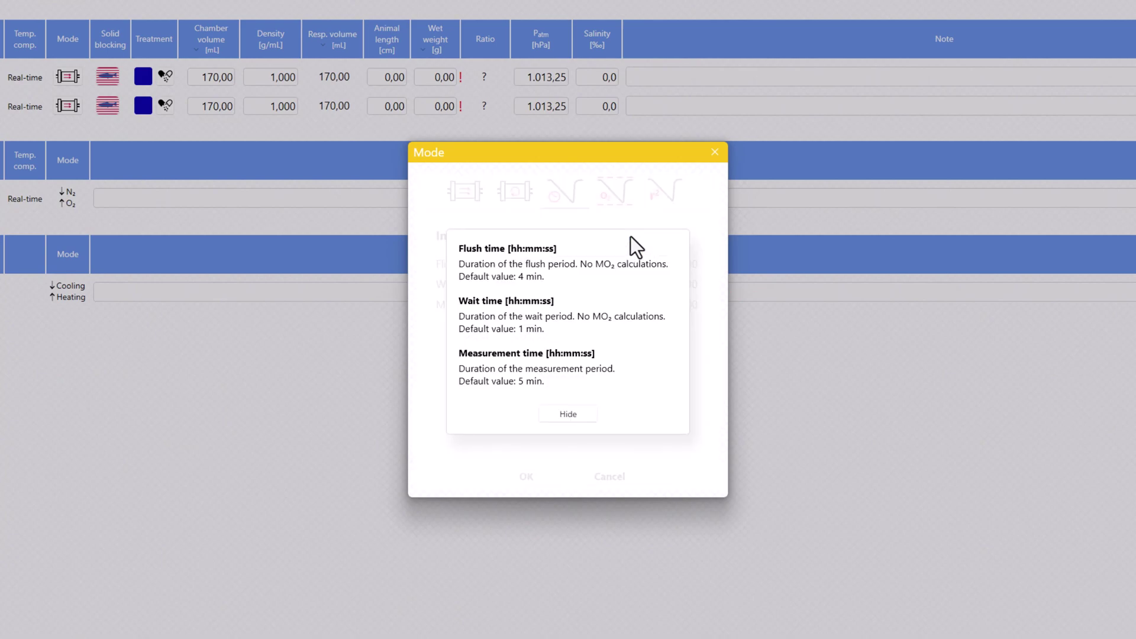
pyautogui.click(568, 413)
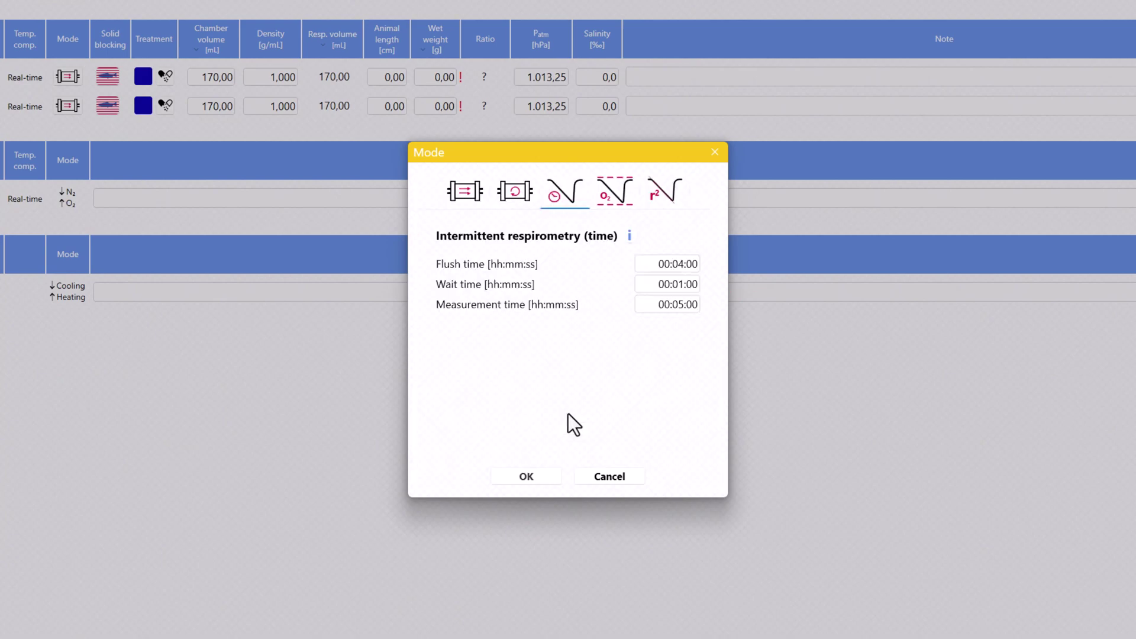
pyautogui.click(525, 477)
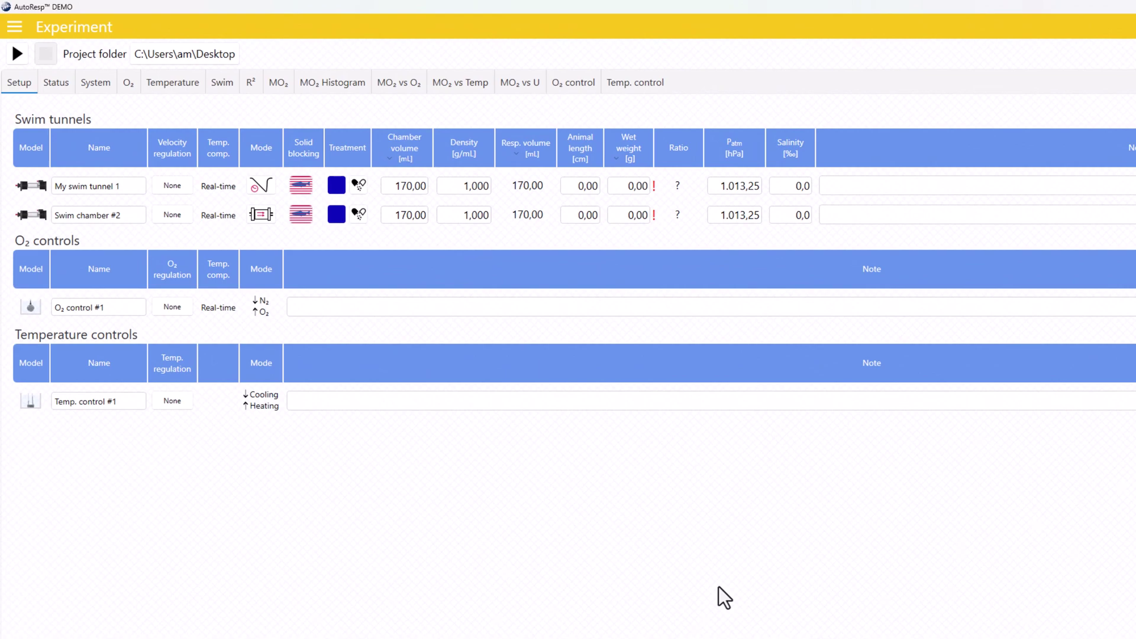
pyautogui.click(261, 186)
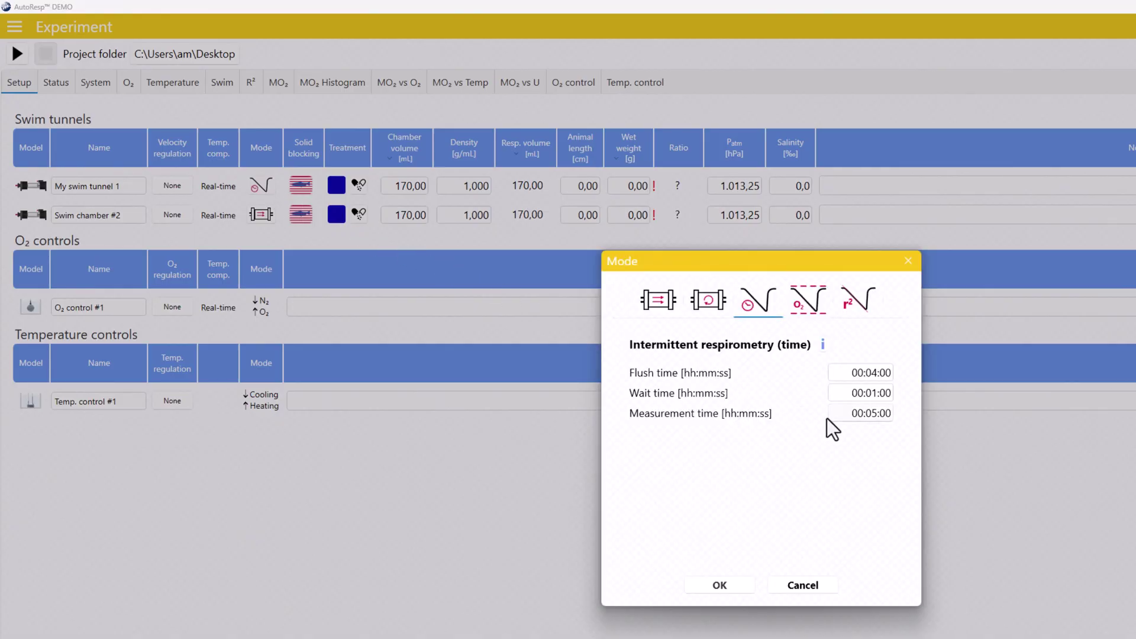
pyautogui.click(720, 585)
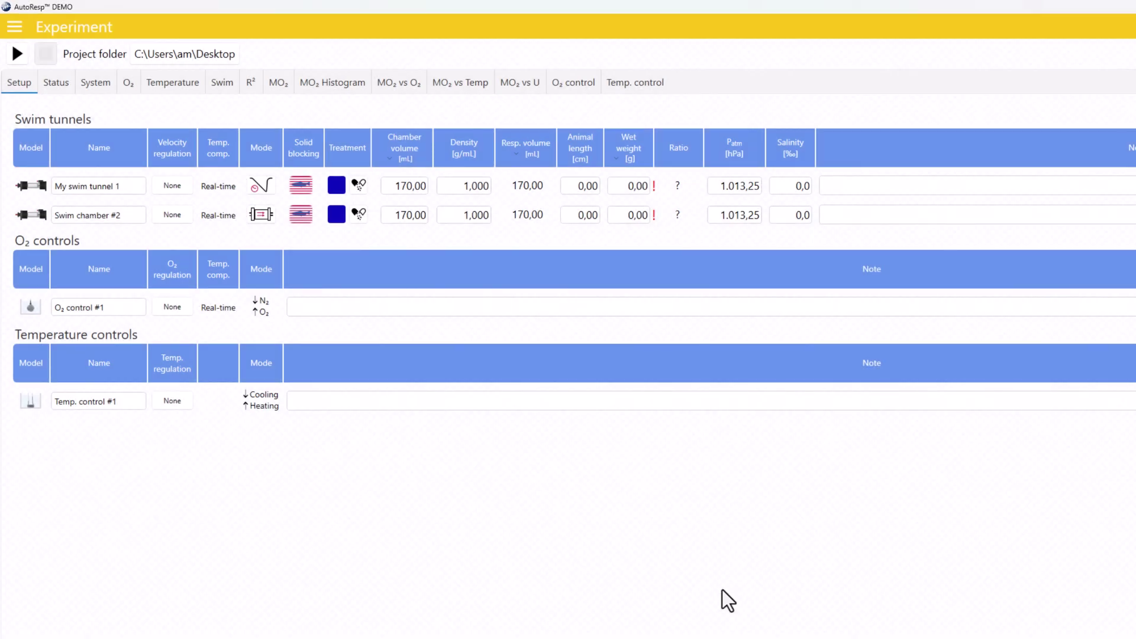
# Set the animal length to 10 cm for My swim tunnel 1 and enable its solid blocking correction
pyautogui.click(301, 187)
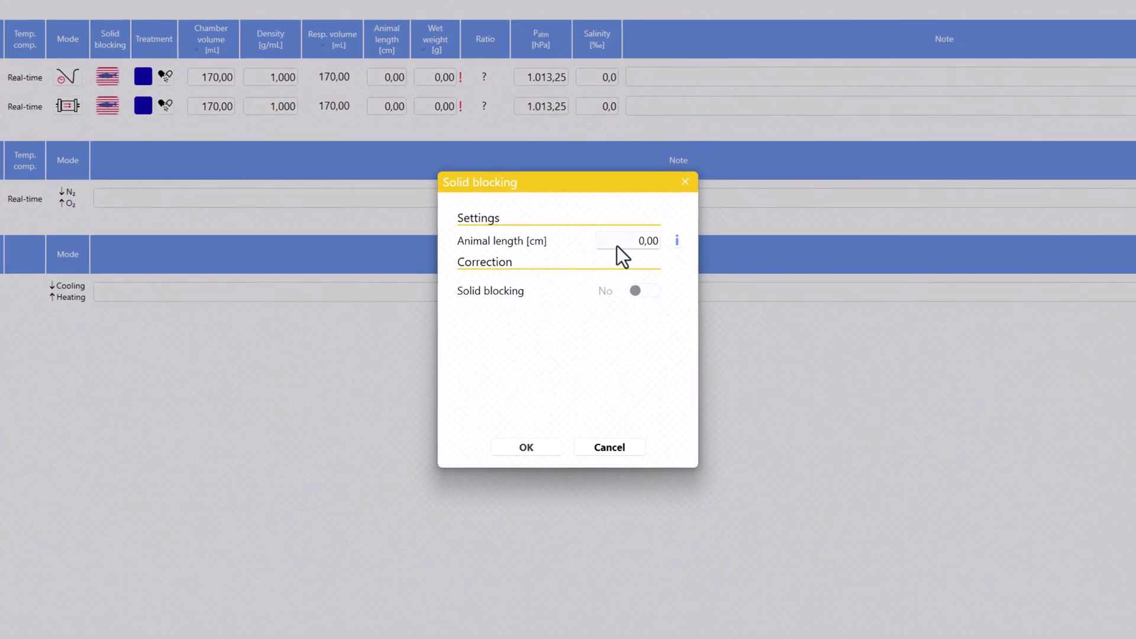
pyautogui.click(617, 246)
pyautogui.write('10')
pyautogui.click(572, 251)
pyautogui.click(642, 292)
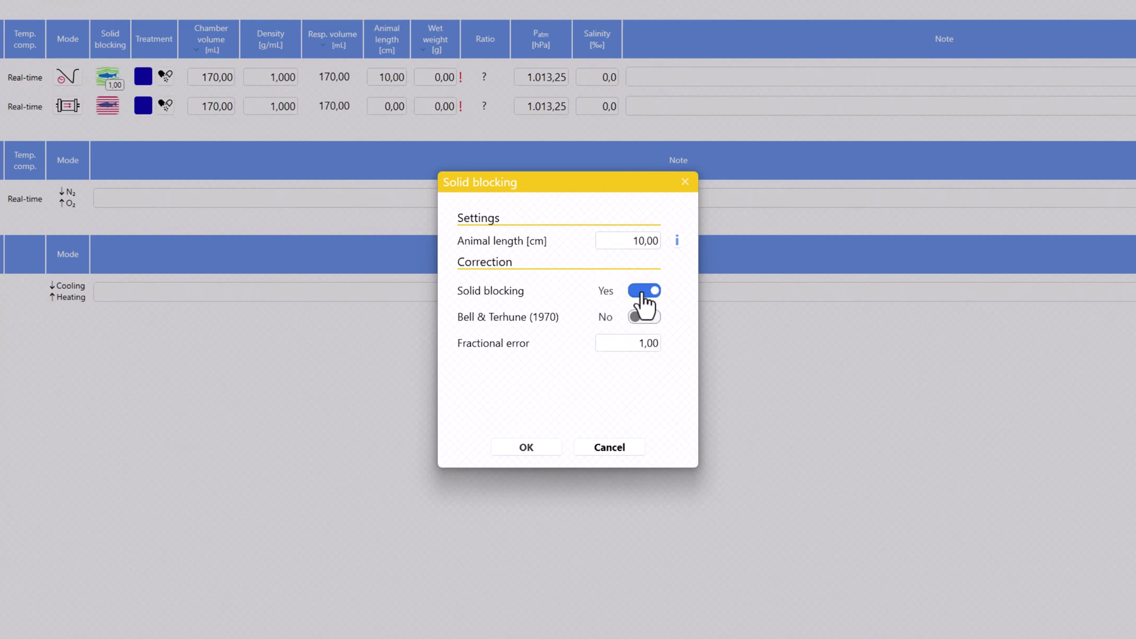
pyautogui.click(527, 447)
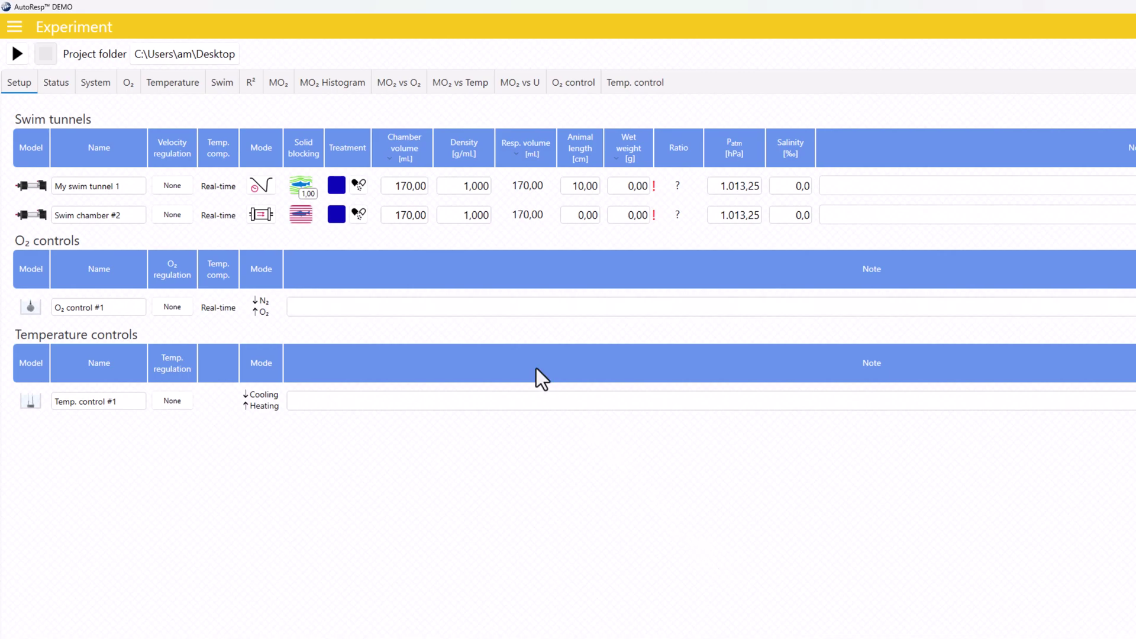
# Rename the existing treatment Treatment 1 as "Trial 1" in the treatment settings of My swim tunnel 1
pyautogui.click(357, 186)
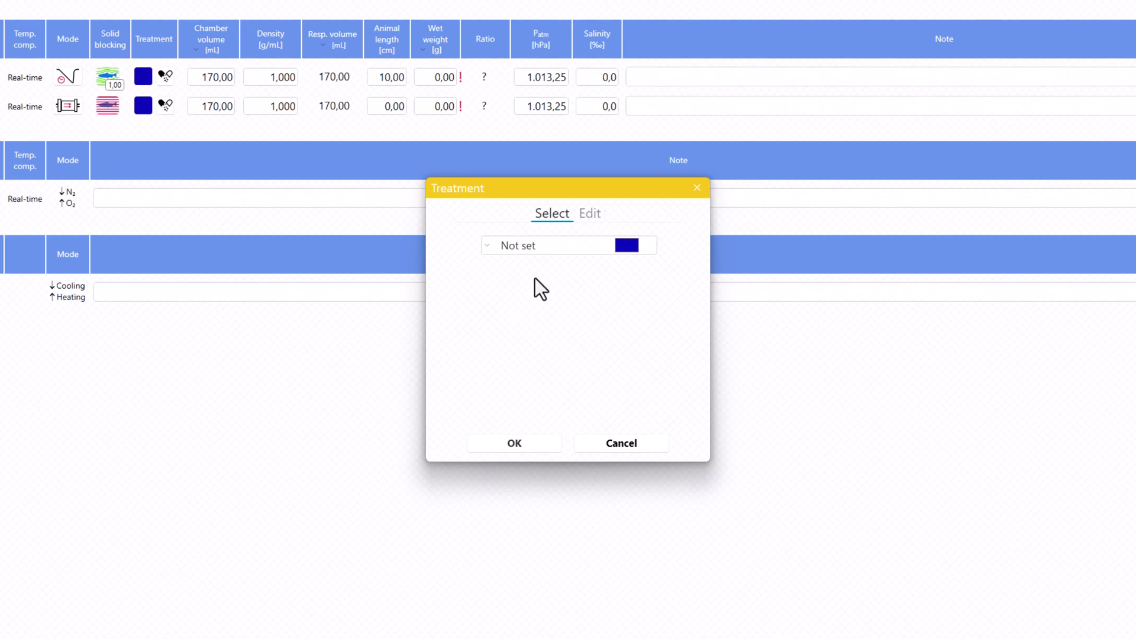
pyautogui.click(591, 213)
pyautogui.click(571, 244)
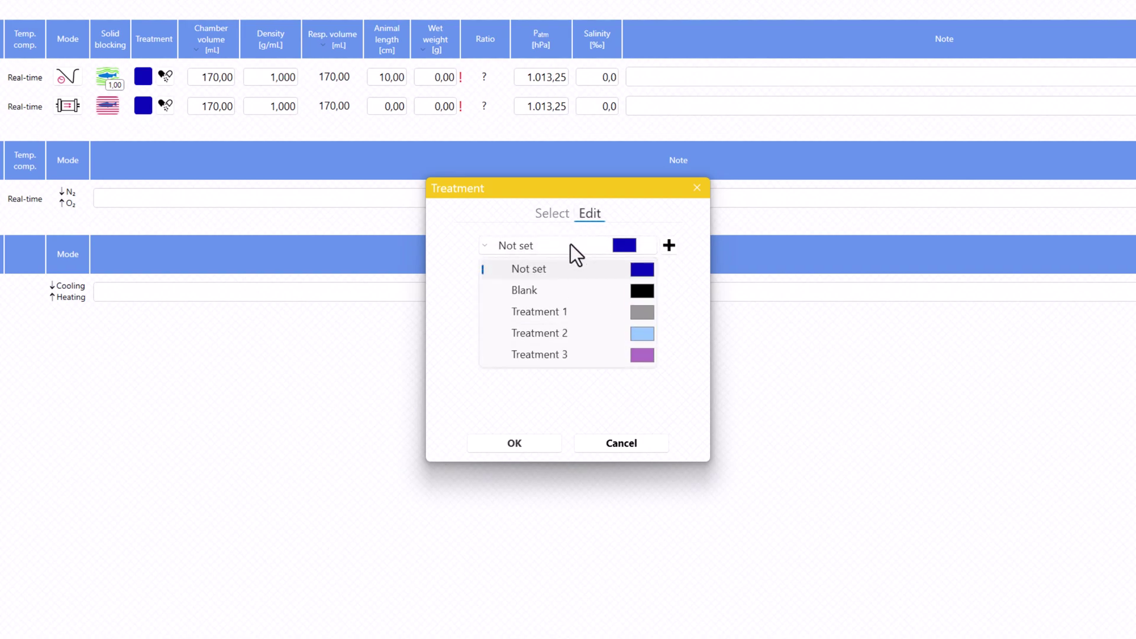
pyautogui.click(555, 312)
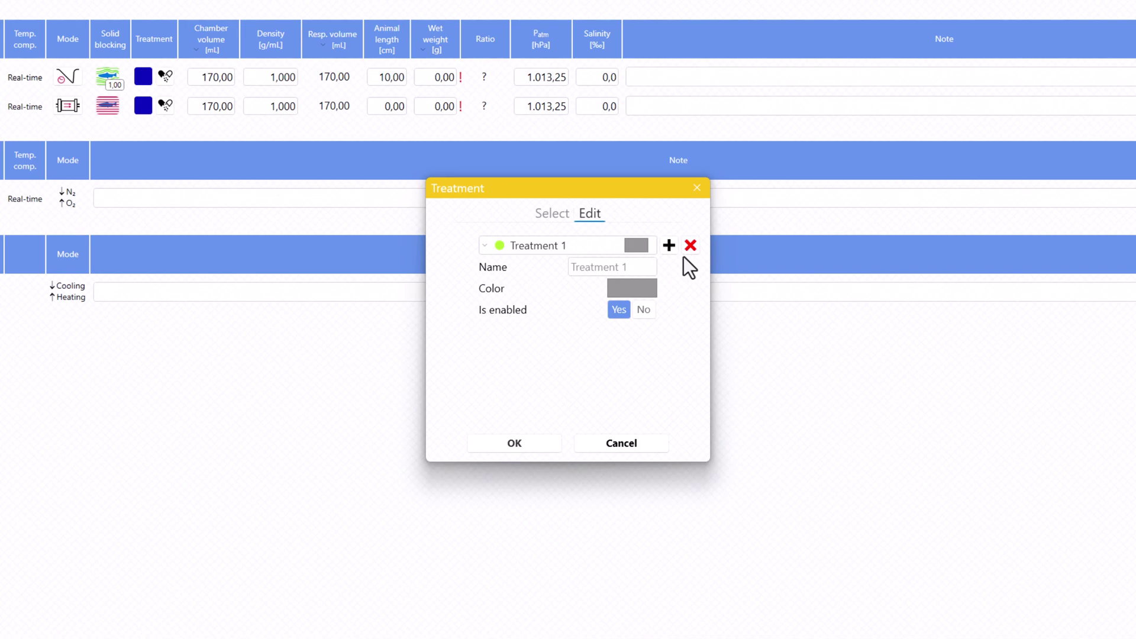
pyautogui.moveTo(636, 266); pyautogui.dragTo(553, 272)
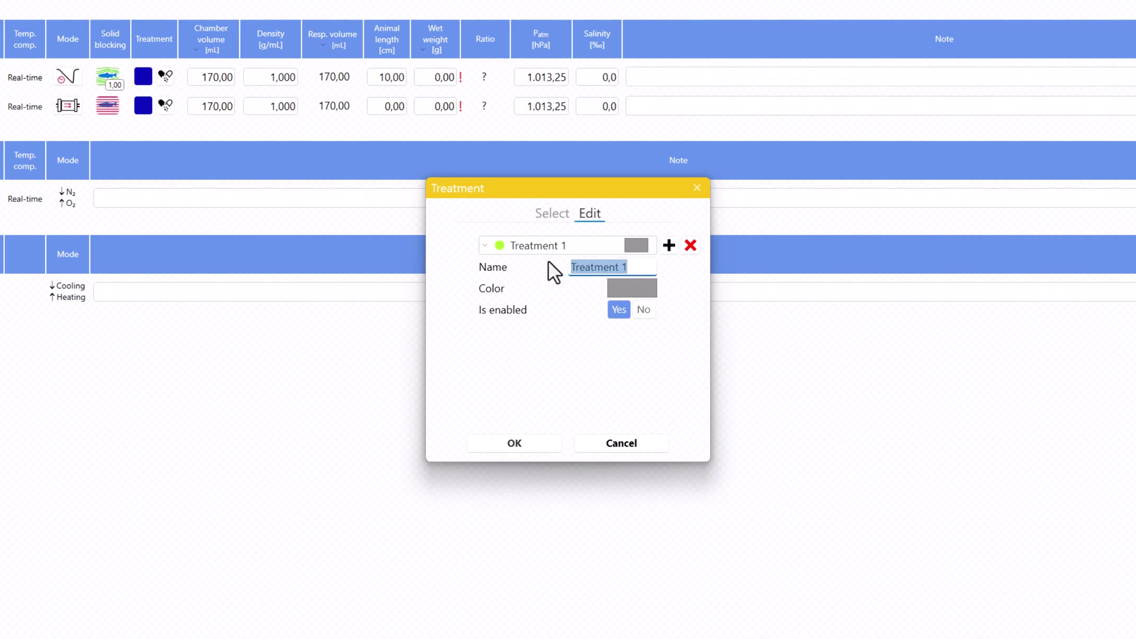
pyautogui.write('Trial ')
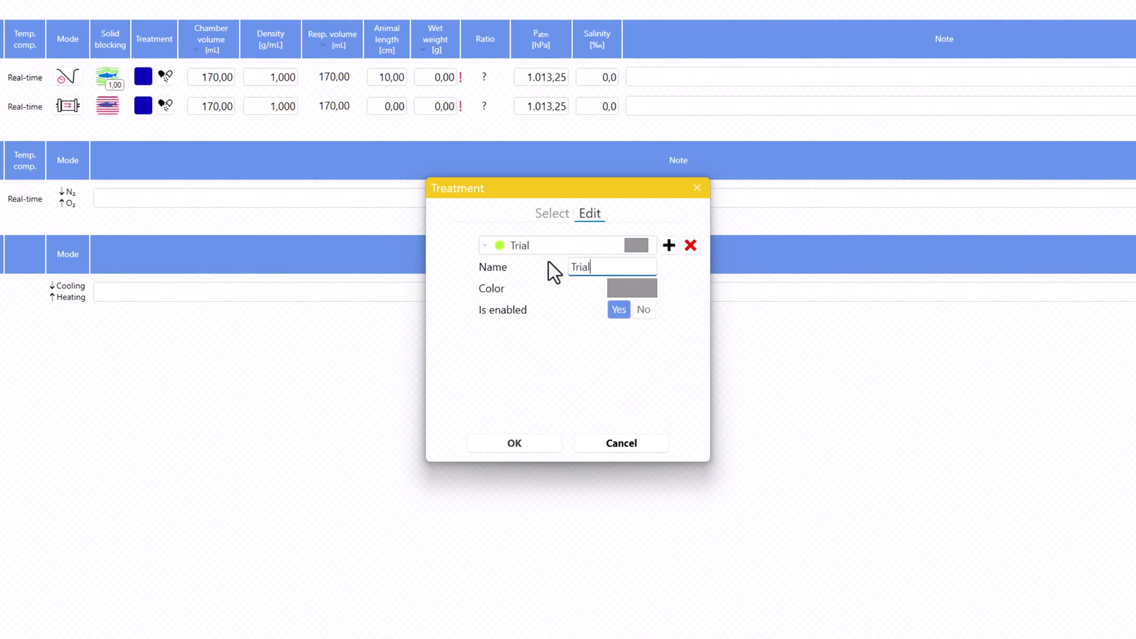
pyautogui.write('1')
# Assign the Trial 1 treatment to My swim tunnel 1
pyautogui.click(549, 214)
pyautogui.click(548, 244)
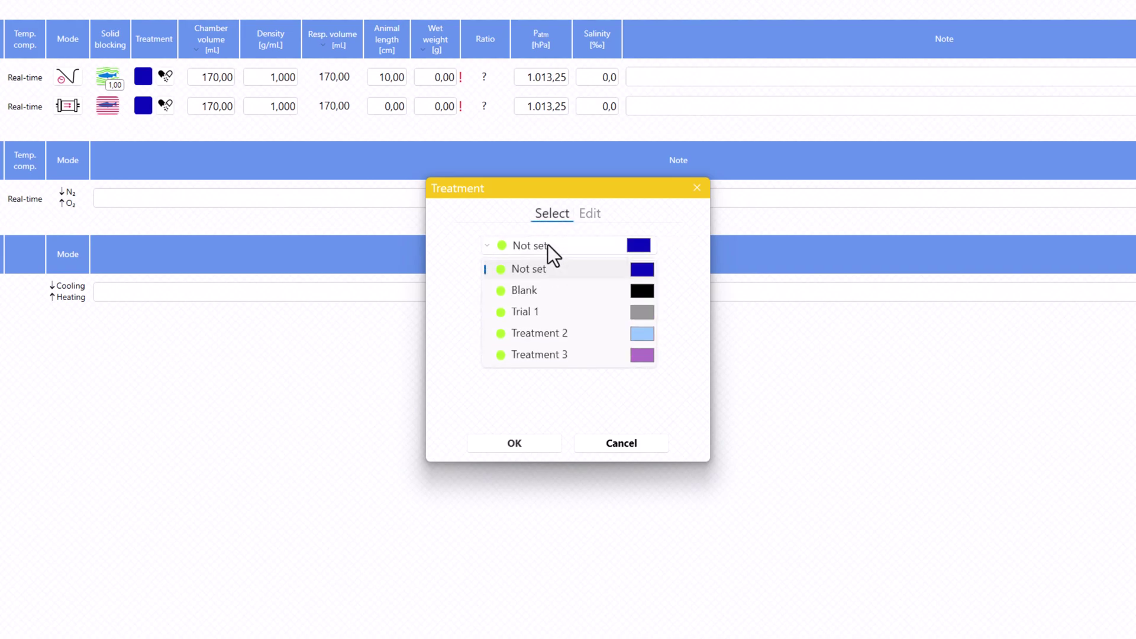
pyautogui.click(545, 311)
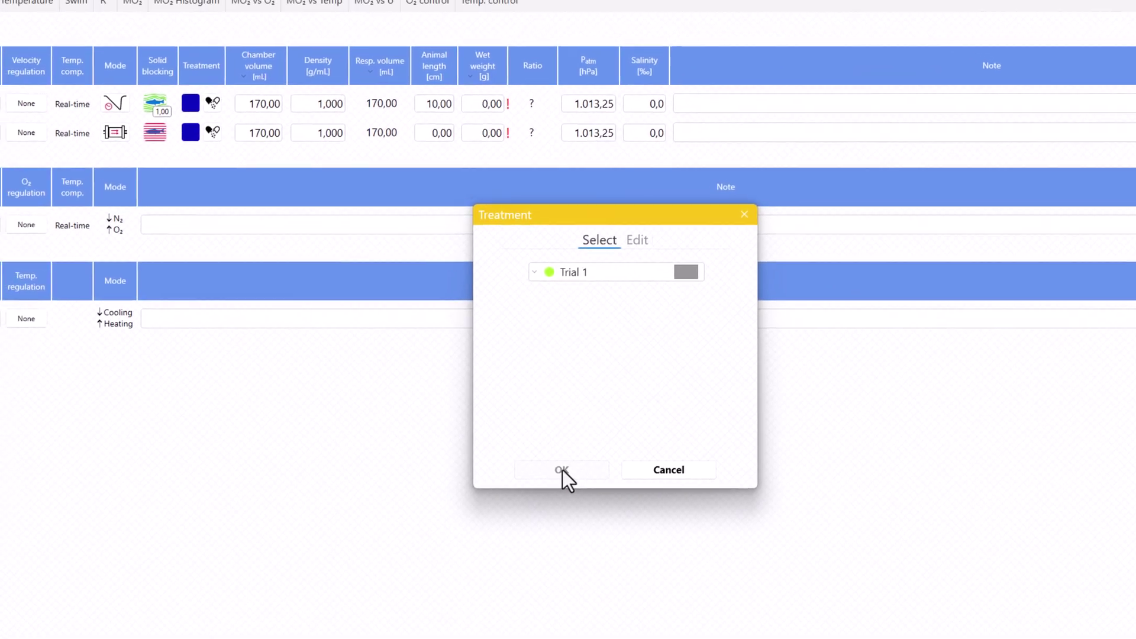
pyautogui.click(515, 443)
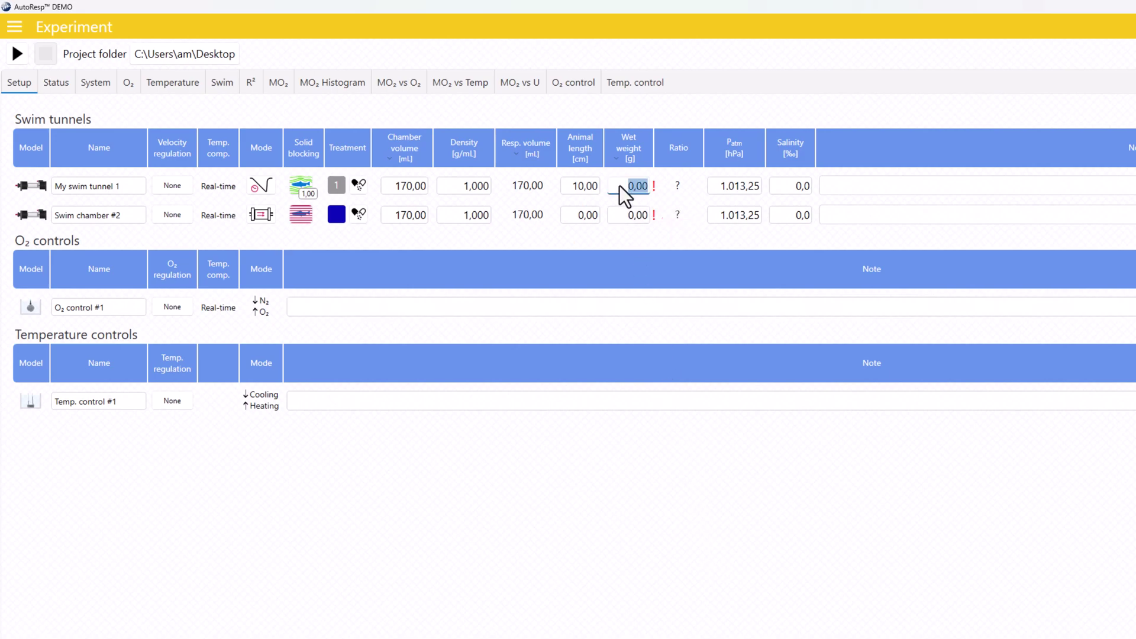
# Set the wet weight of My swim tunnel 1 to 10 g and enter "My note" as its note
pyautogui.click(661, 464)
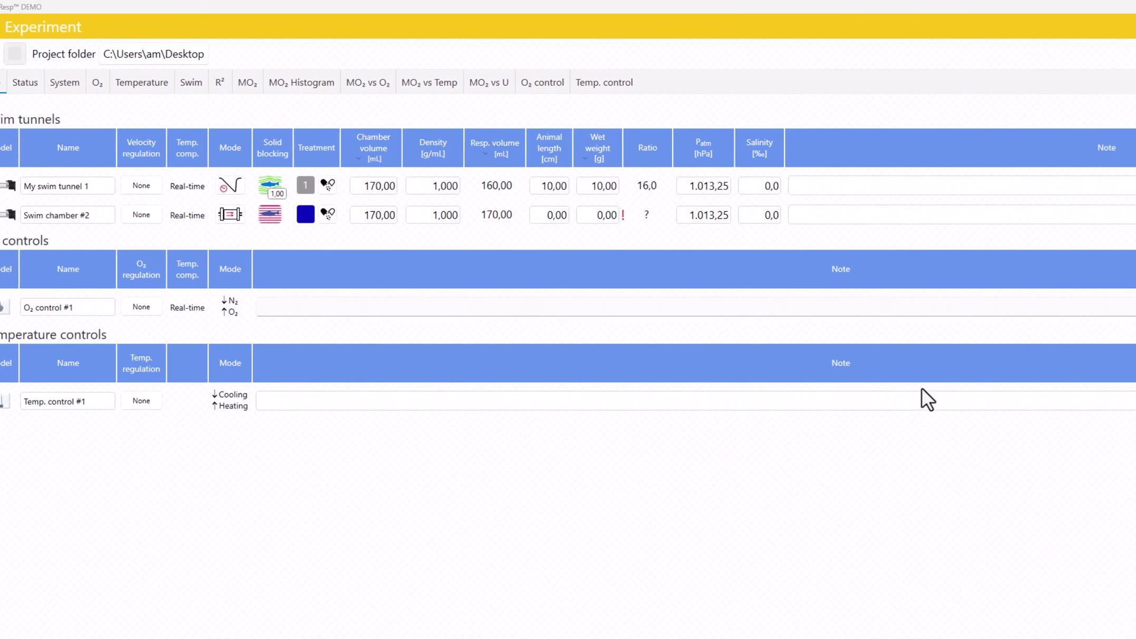
pyautogui.click(827, 187)
pyautogui.write('My note')
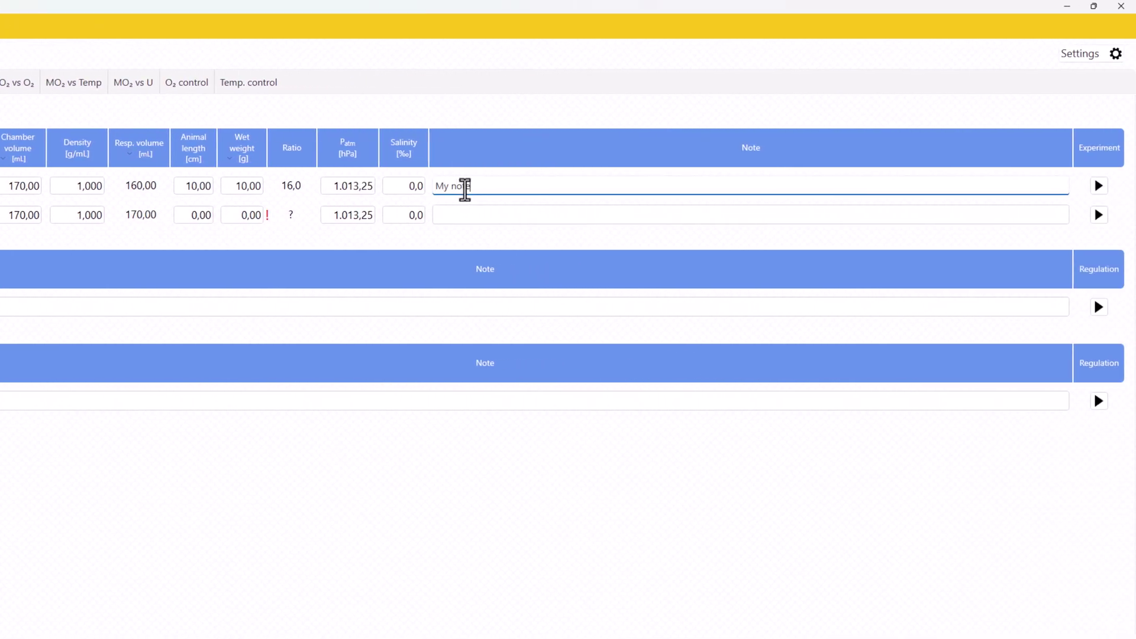
pyautogui.click(512, 454)
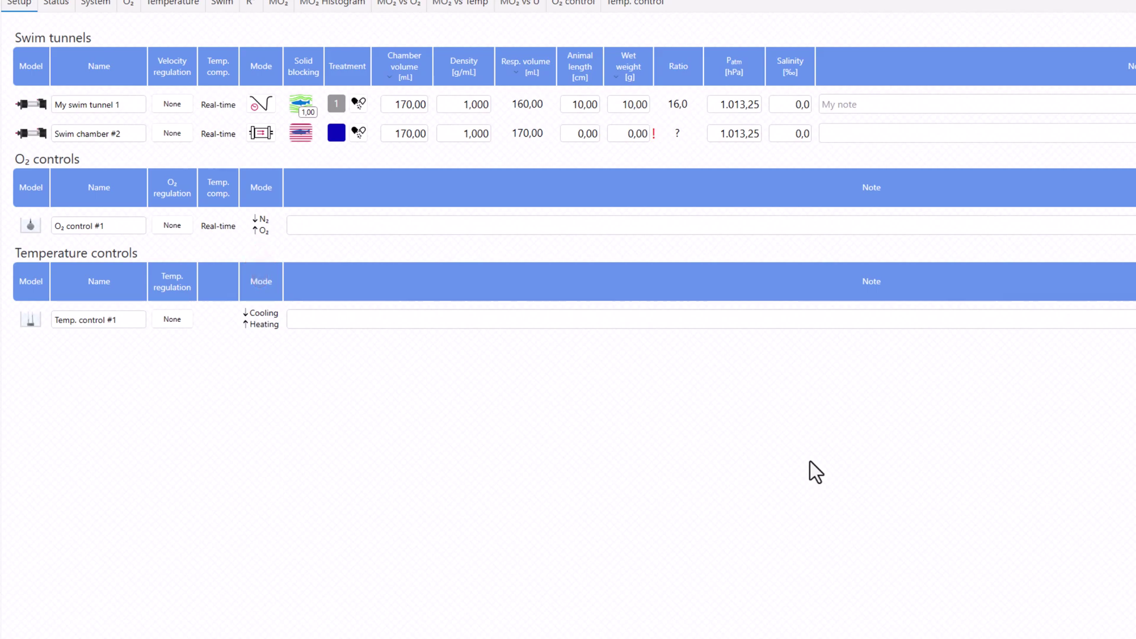
# Set the oxygen regulation of O₂ control #1 to Manual
pyautogui.click(171, 225)
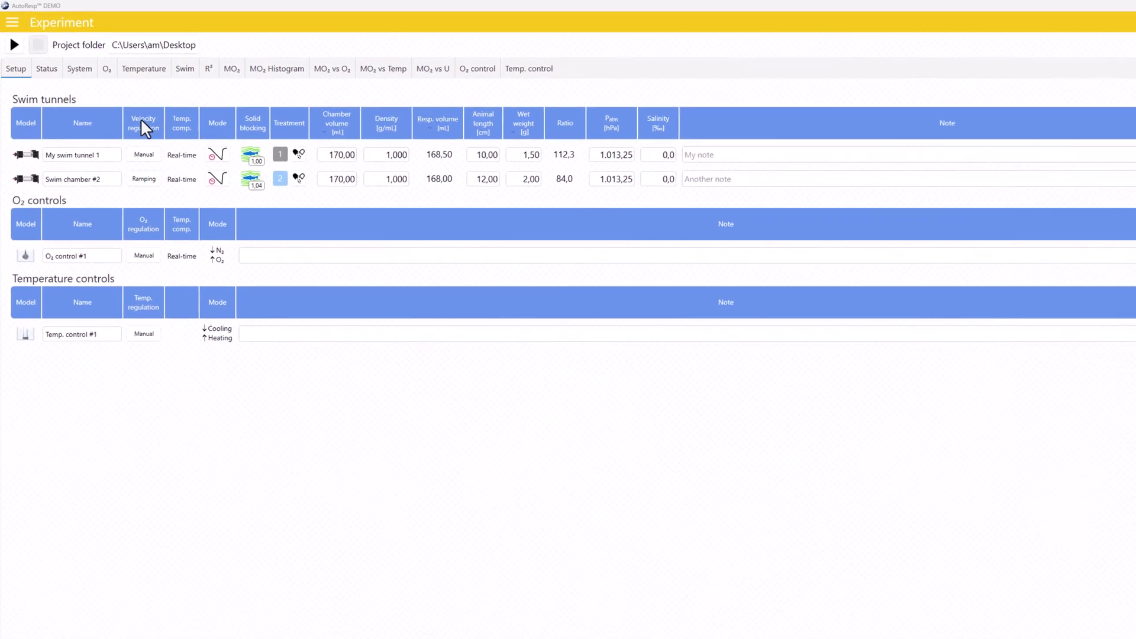
# Examine the live chart and system drawing of My swim tunnel 1, and the charts of Swim chamber #2 and O₂ control #1
pyautogui.click(72, 61)
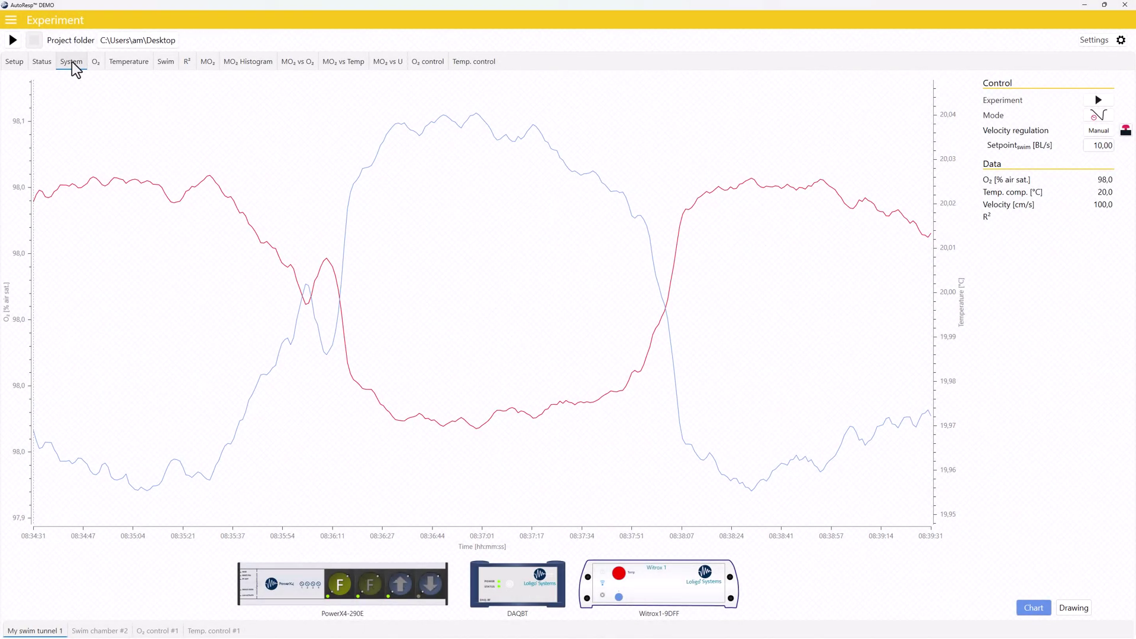
pyautogui.click(1073, 608)
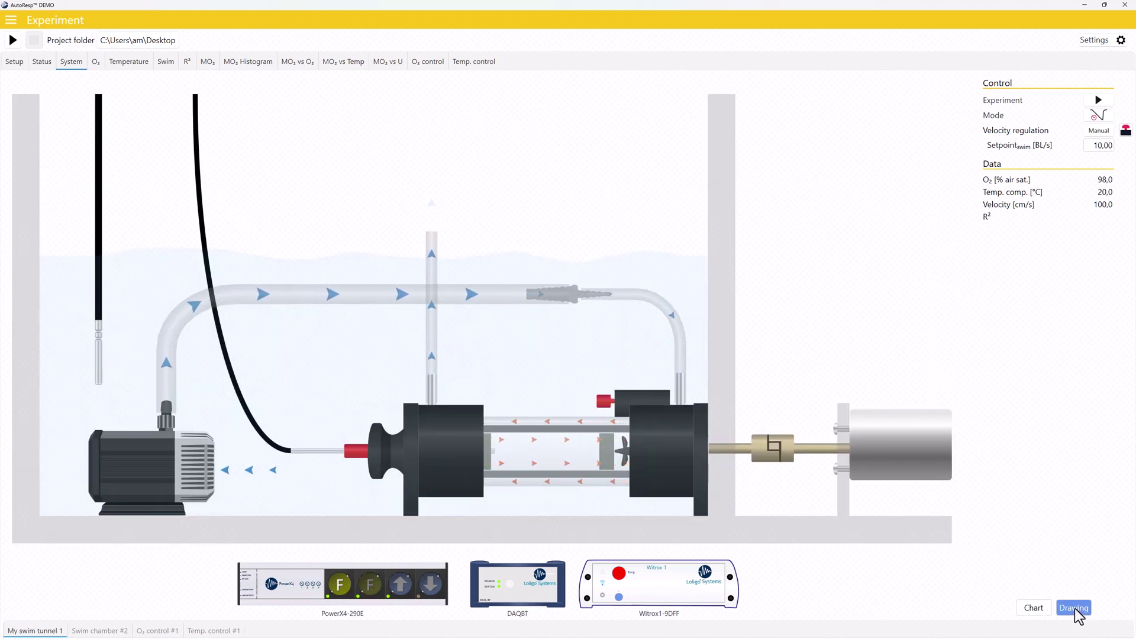
pyautogui.click(1032, 609)
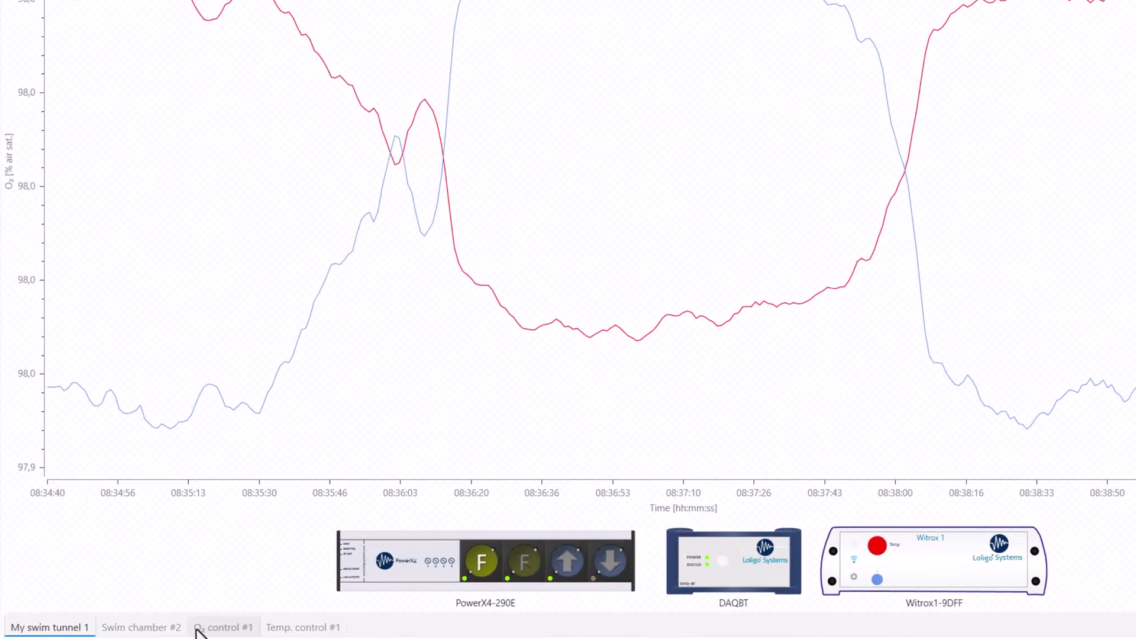
pyautogui.click(142, 627)
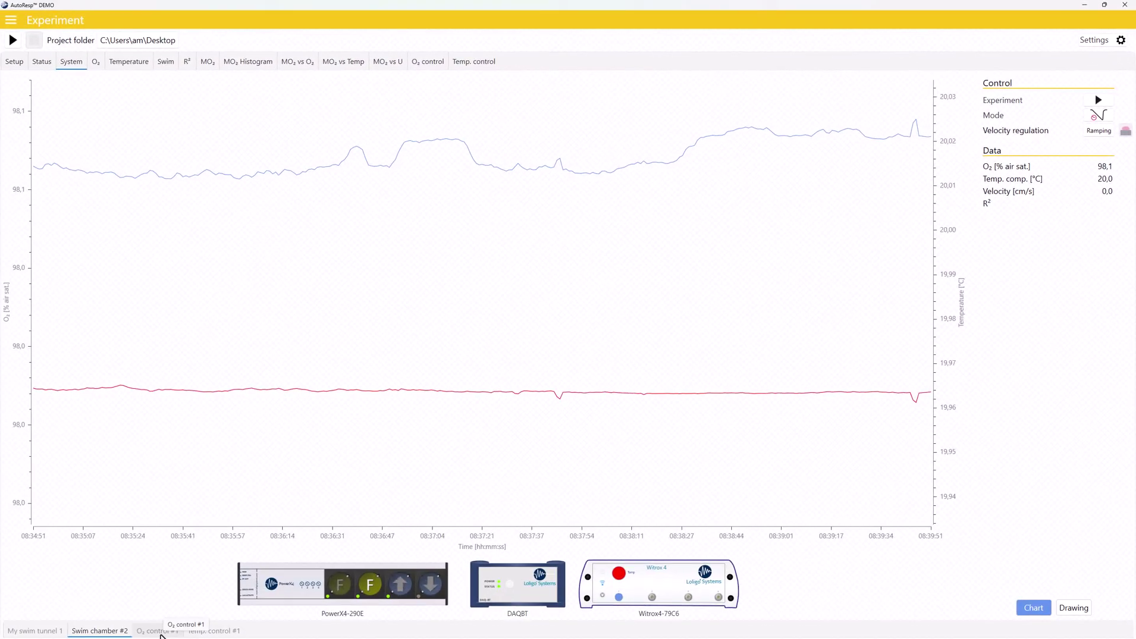
pyautogui.click(157, 630)
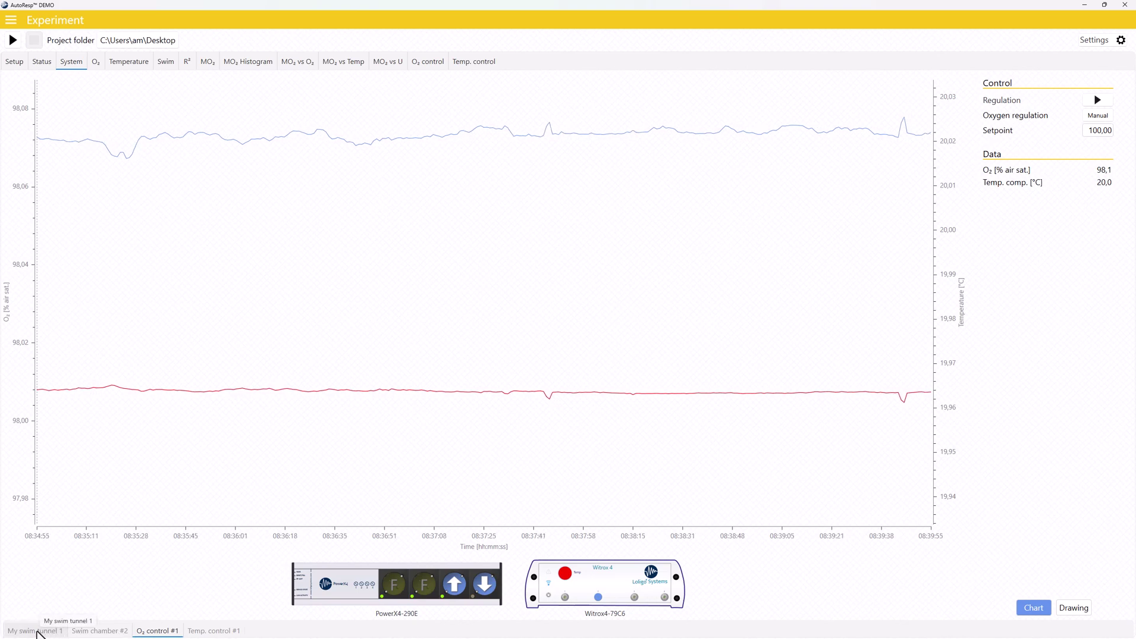
# Start the experiment for My swim tunnel 1 and skip from its flush phase to the wait phase
pyautogui.click(37, 632)
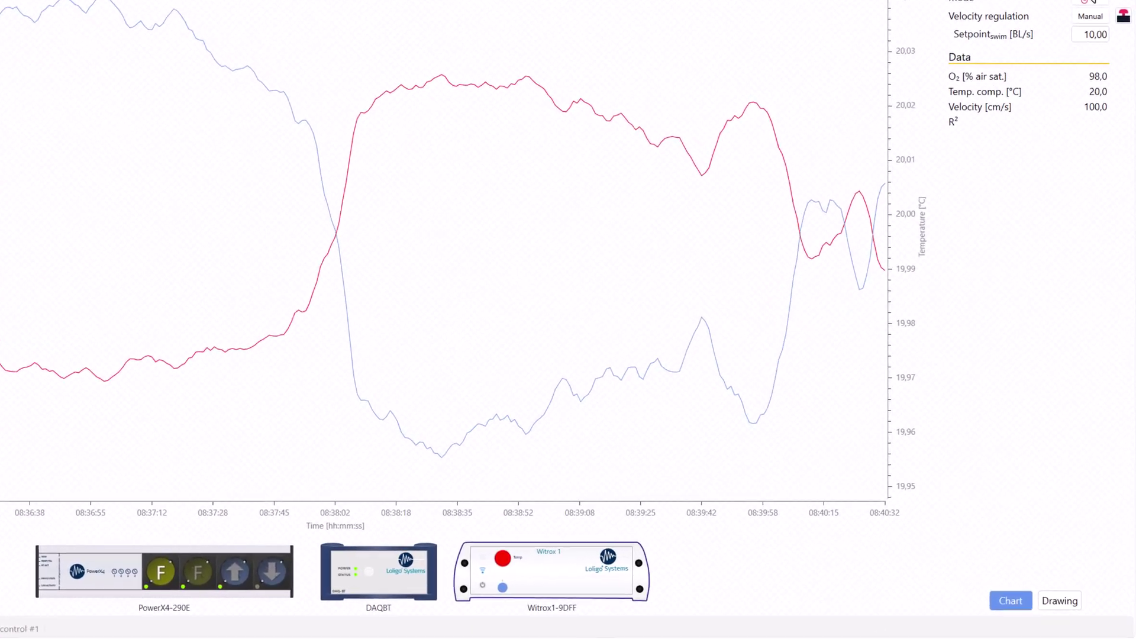
pyautogui.click(1091, 0)
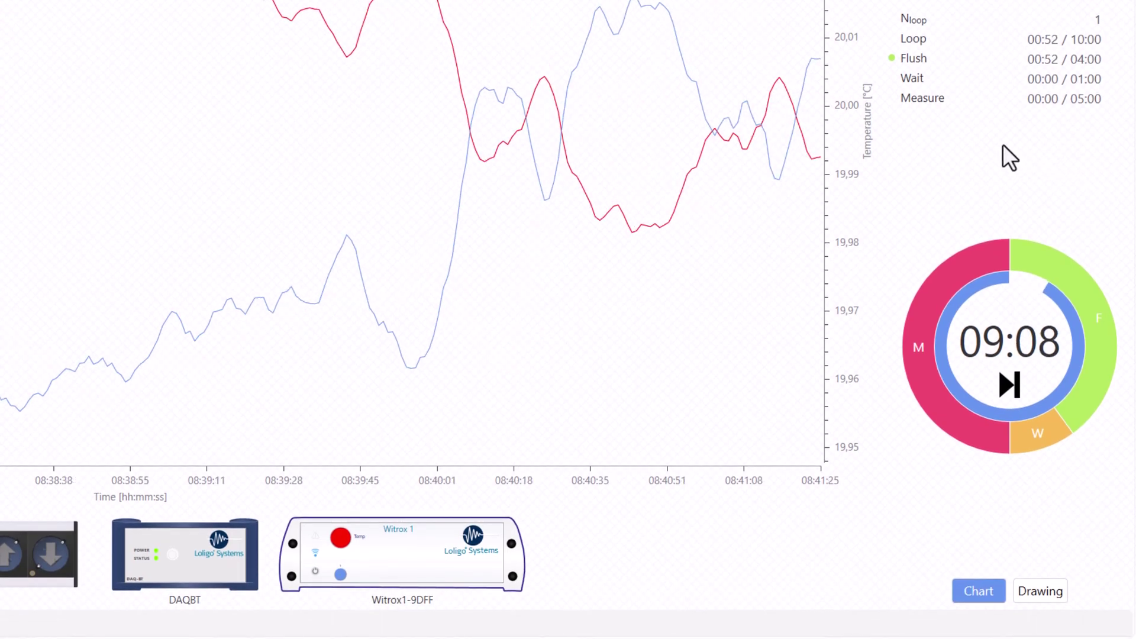
pyautogui.click(1010, 339)
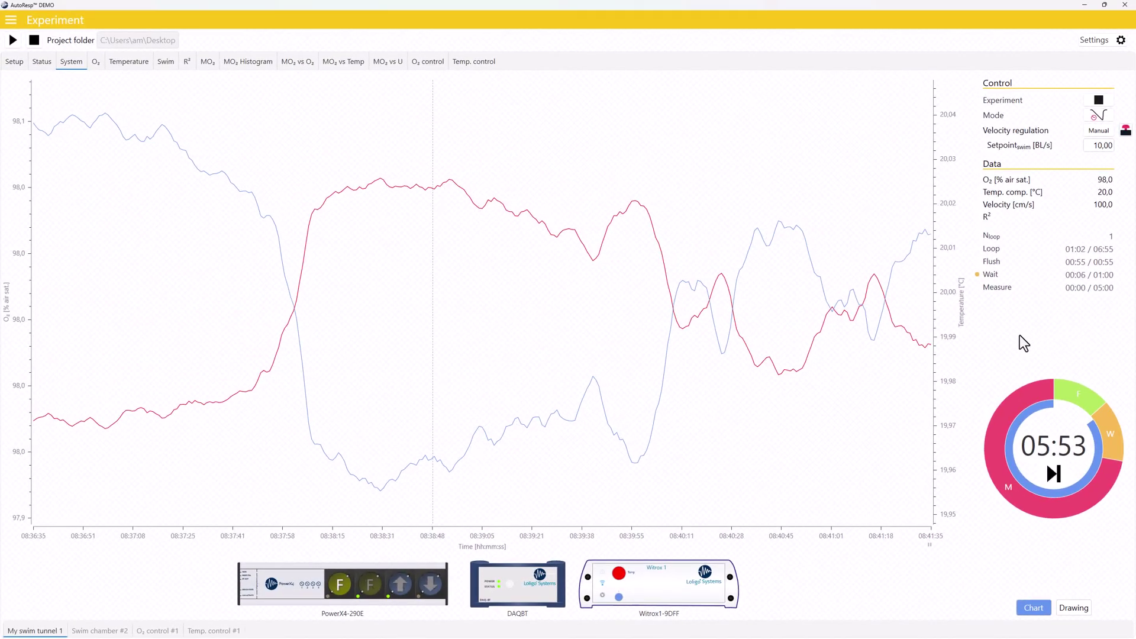
# Review the status overview of the running experiment and open the O₂ over time chart
pyautogui.click(43, 62)
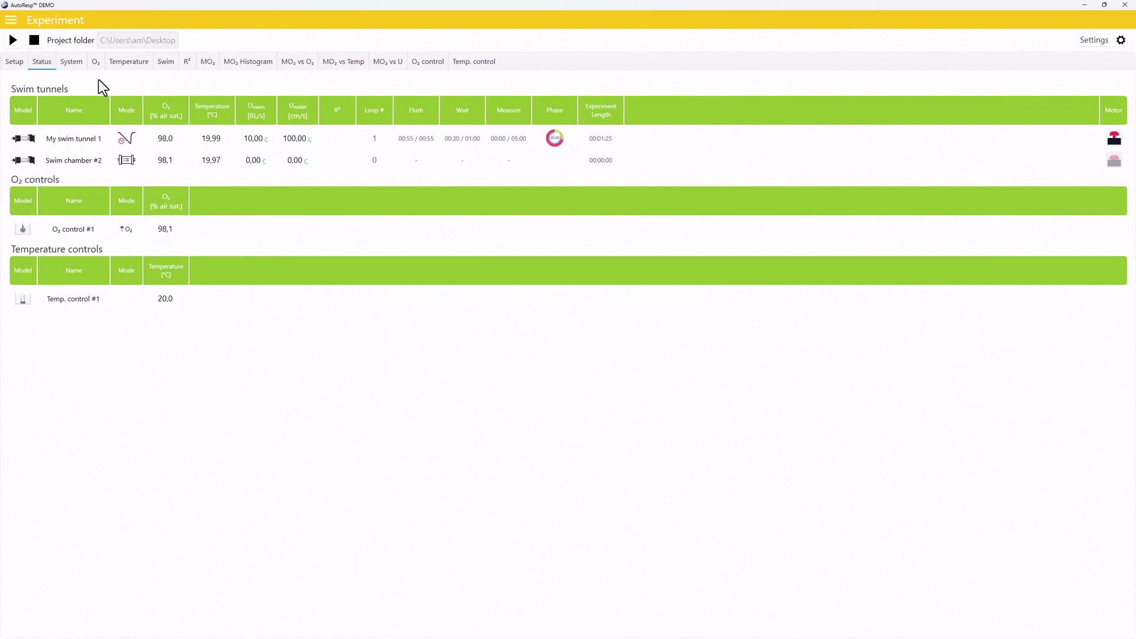
pyautogui.click(93, 62)
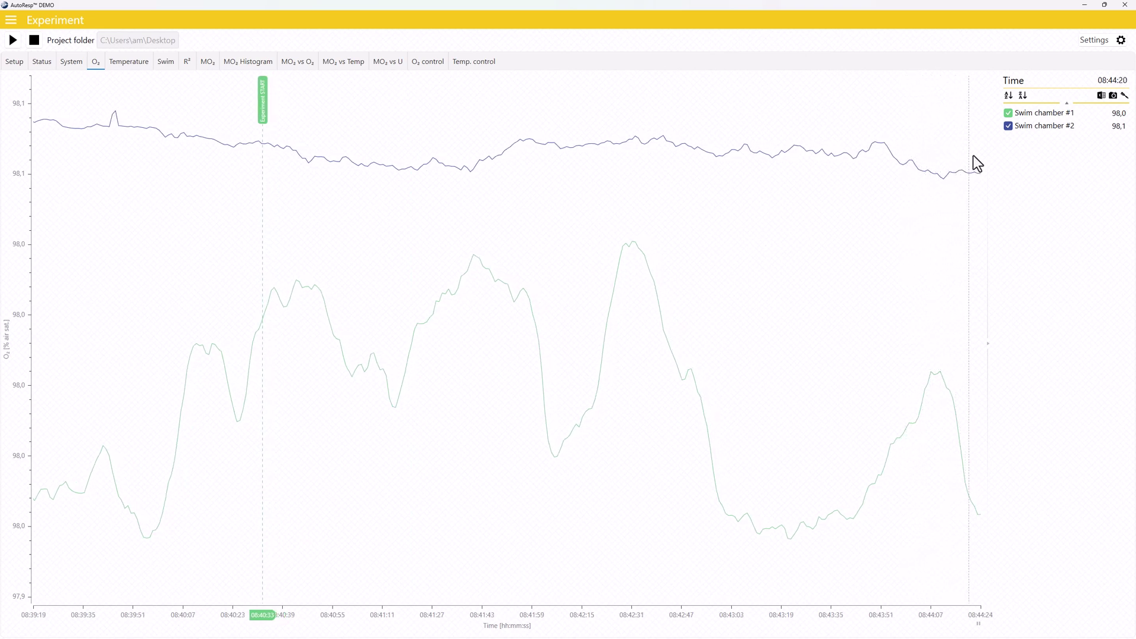
# Hide Swim chamber #2 in the O₂ chart and give the Swim chamber #1 series a thicker dark magenta line
pyautogui.click(1007, 126)
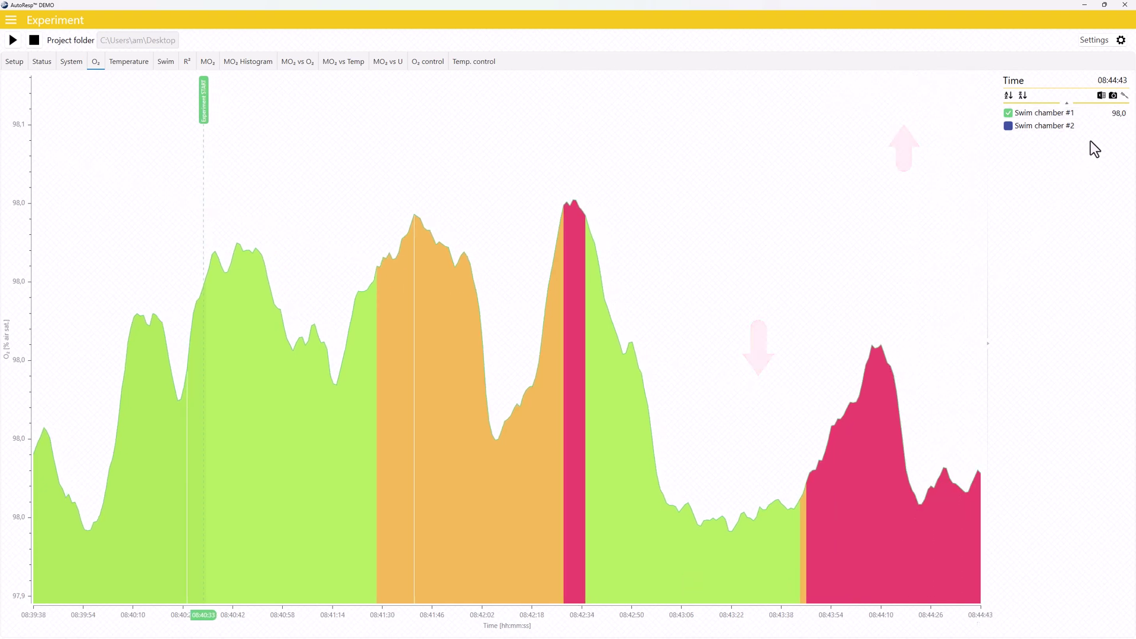
pyautogui.click(1124, 95)
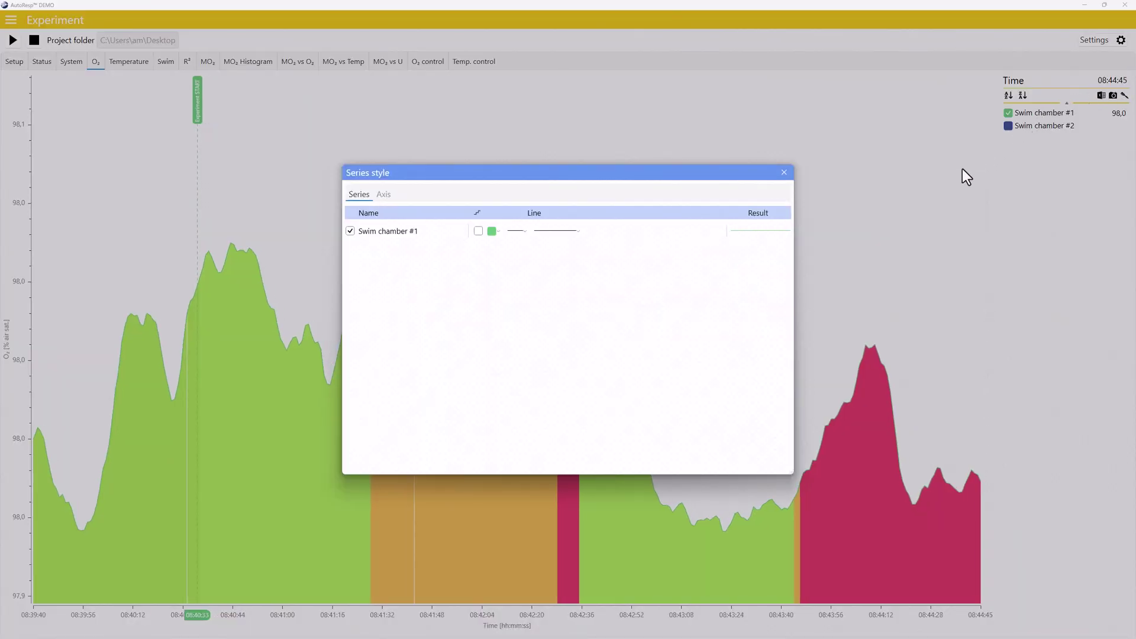
pyautogui.click(784, 172)
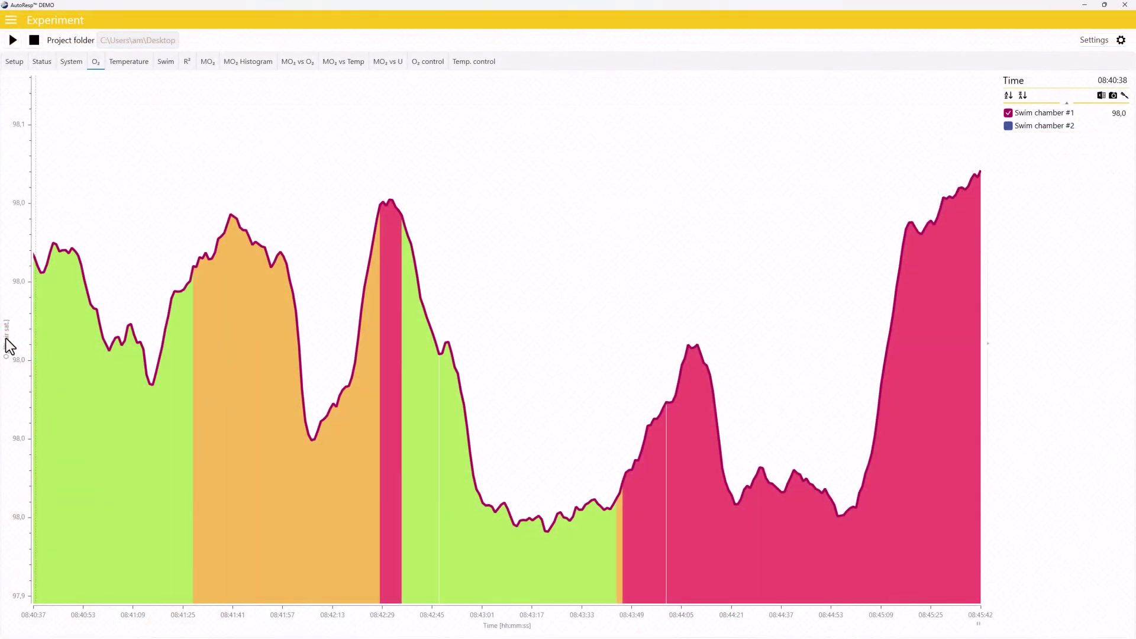
# Inspect the Y-axis range and unit options of the O₂ chart, and look into the general settings
pyautogui.click(9, 344)
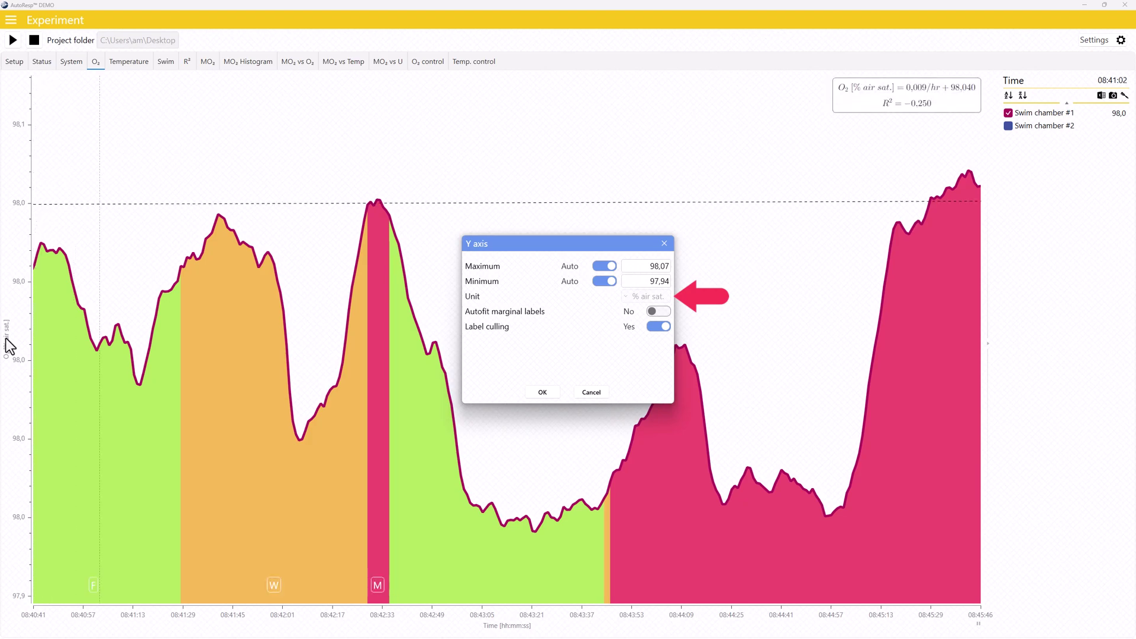
pyautogui.click(588, 392)
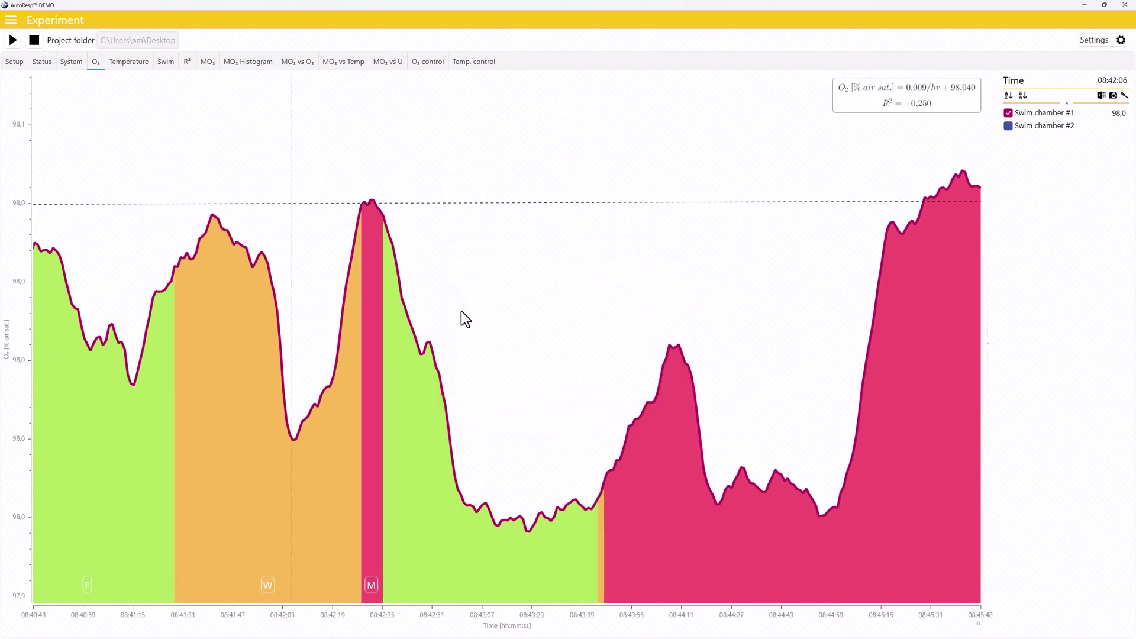
pyautogui.click(12, 22)
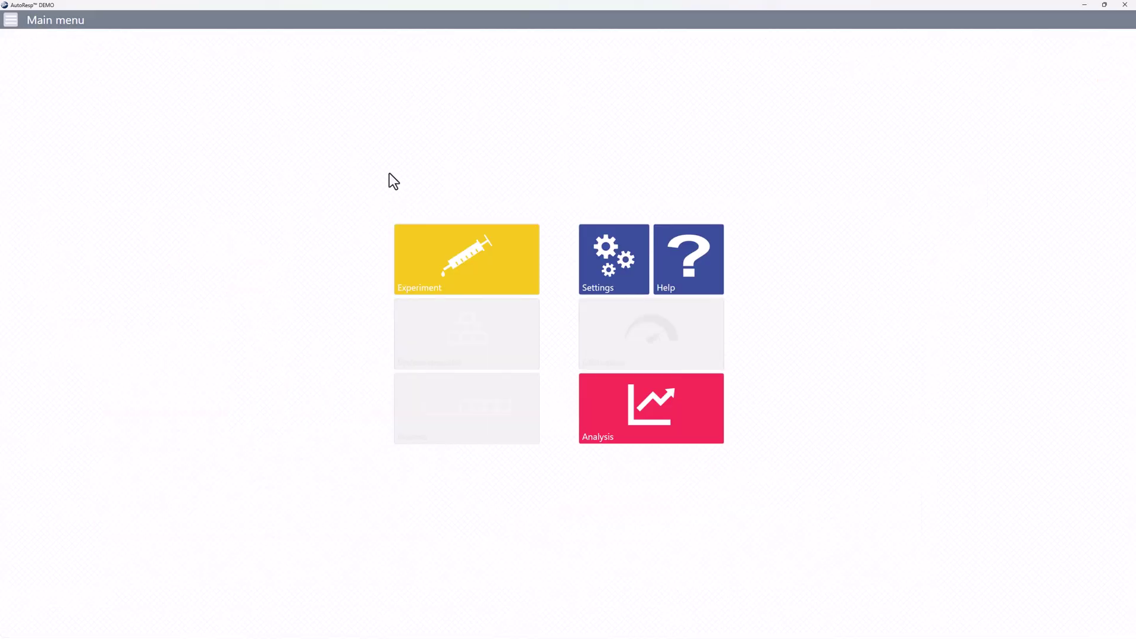
pyautogui.click(610, 260)
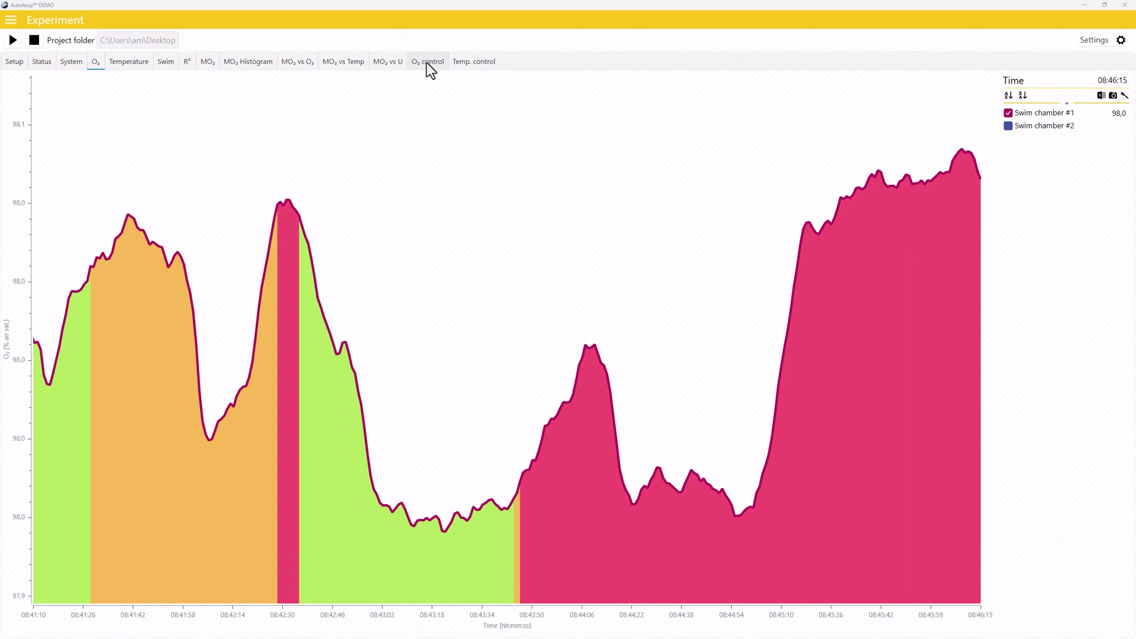
# Examine the oxygen, setpoint and hysteresis series of O₂ control #1 and its regulation settings, leaving them unchanged
pyautogui.click(427, 63)
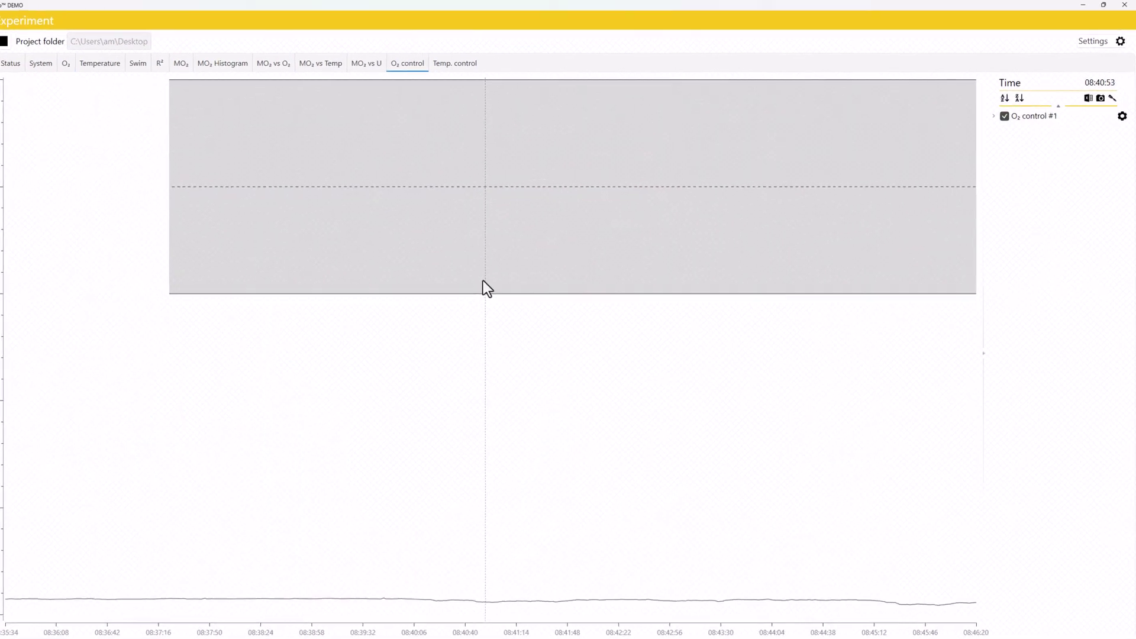
pyautogui.click(993, 116)
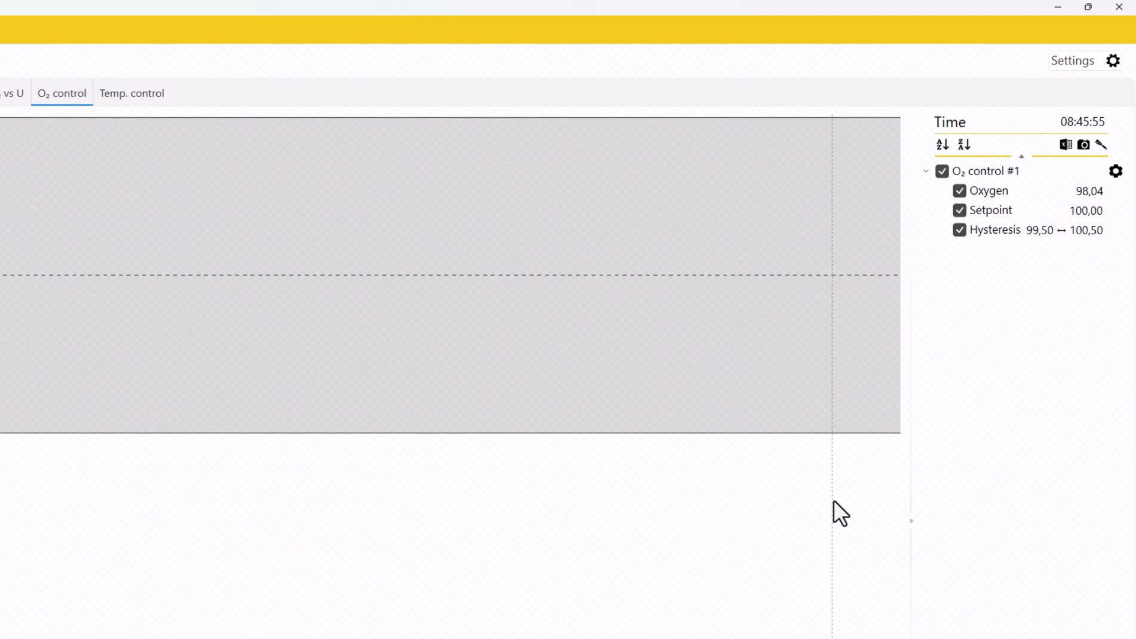
pyautogui.click(1115, 171)
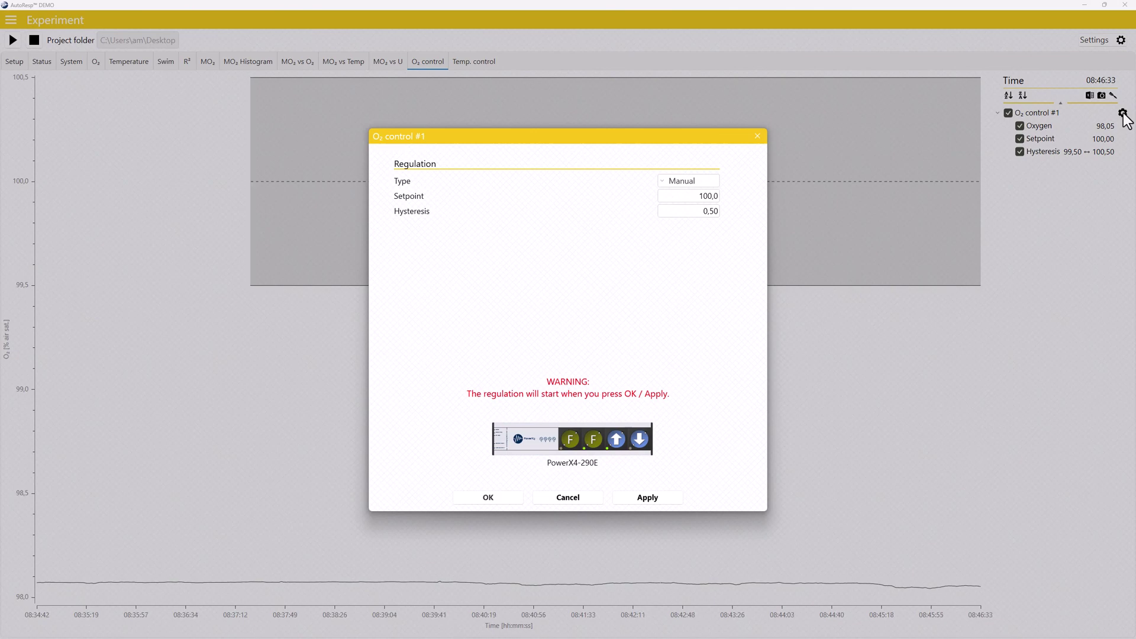
pyautogui.click(567, 497)
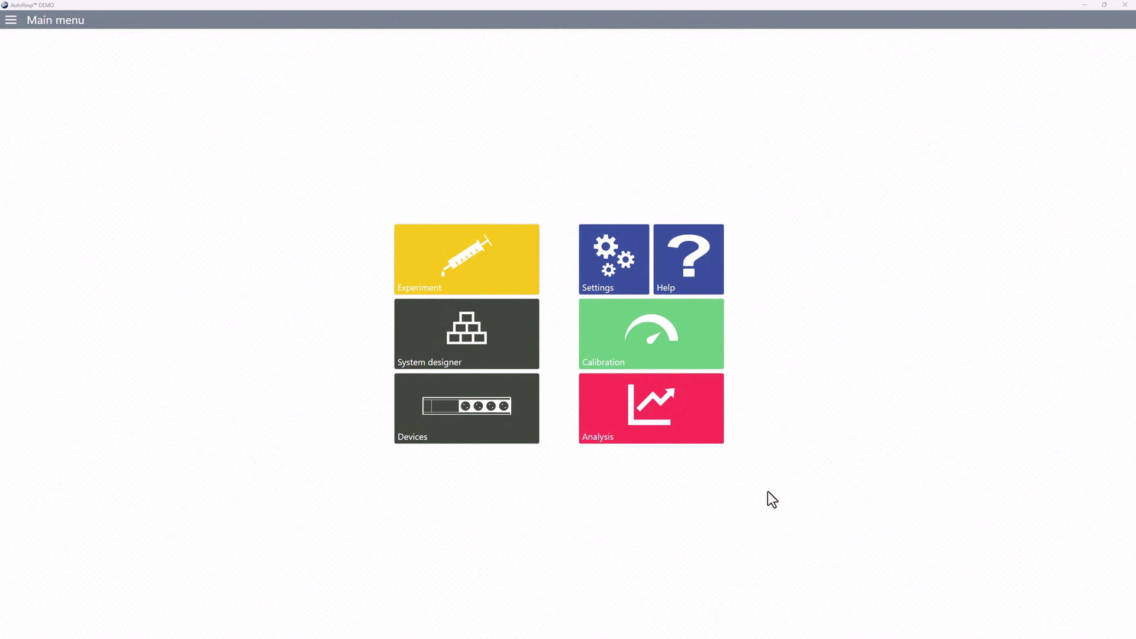
# Load both Trial 1 log files, for My swim tunnel 1 and Swim chamber #2, from AutoResp v3 Project Folder into Analysis
pyautogui.click(655, 409)
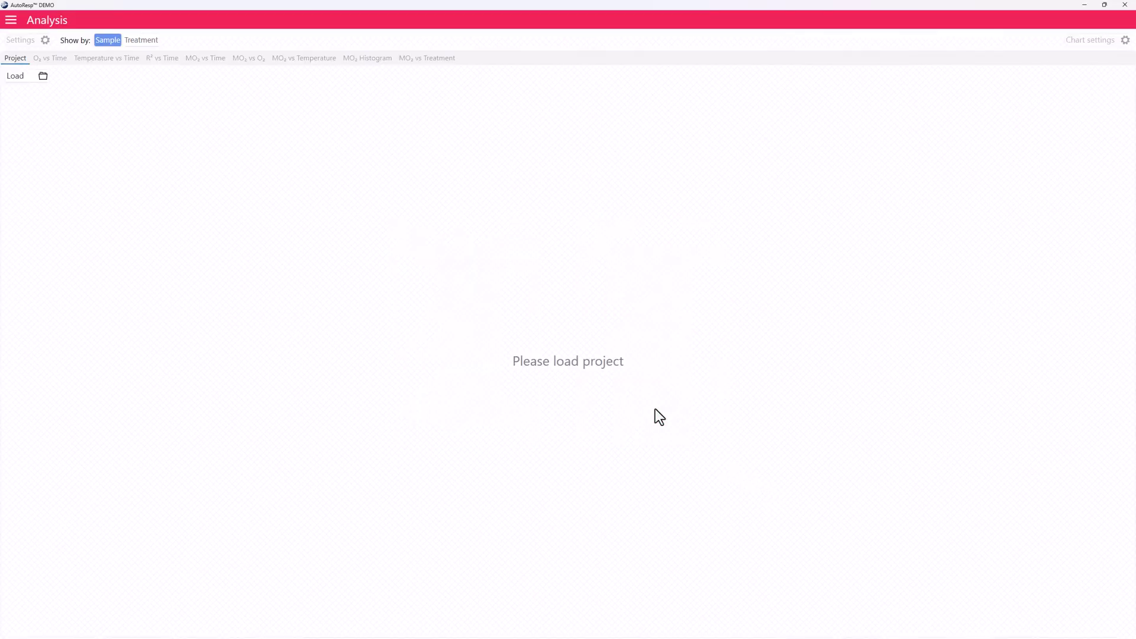
pyautogui.click(24, 77)
pyautogui.moveTo(96, 117); pyautogui.dragTo(105, 78)
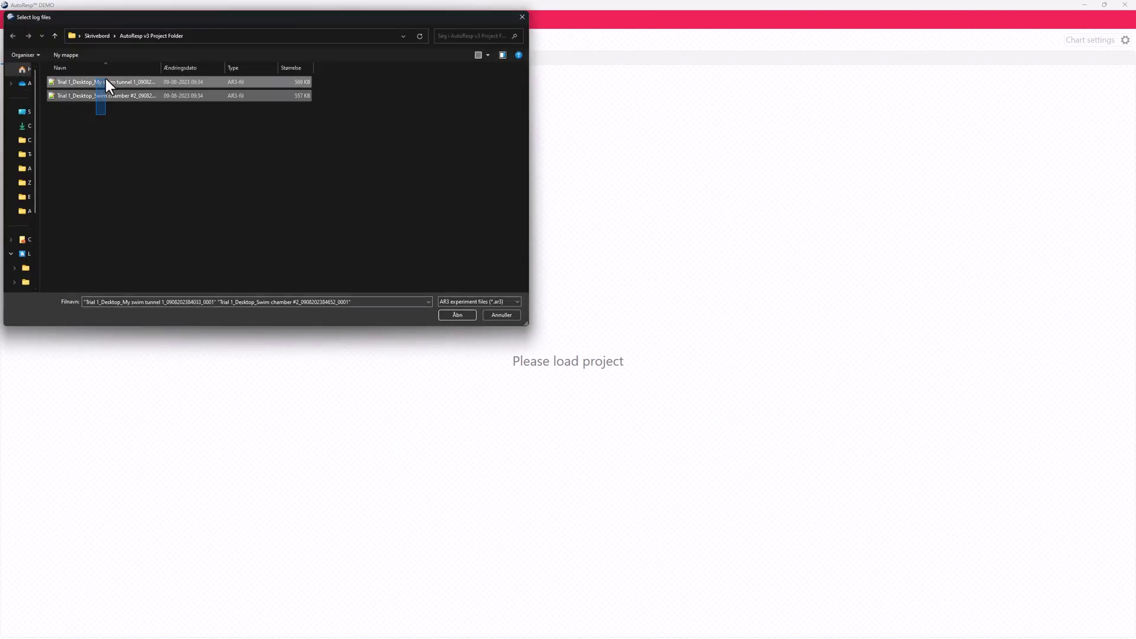
pyautogui.click(456, 315)
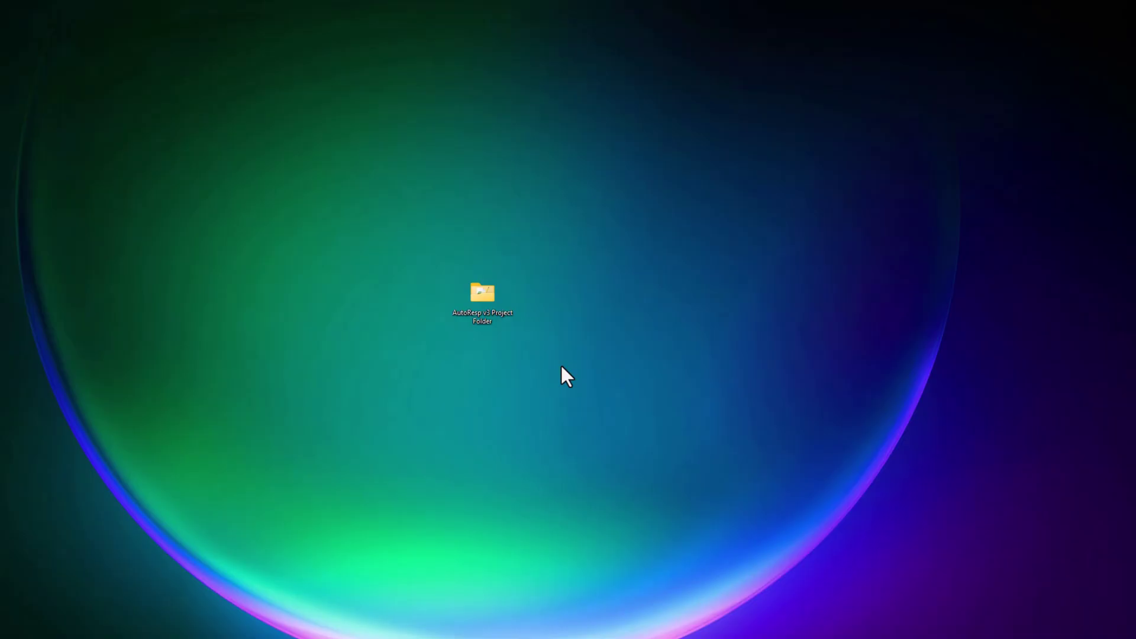
# Open the AutoResp v3 Project Folder on the desktop
pyautogui.doubleClick(482, 297)
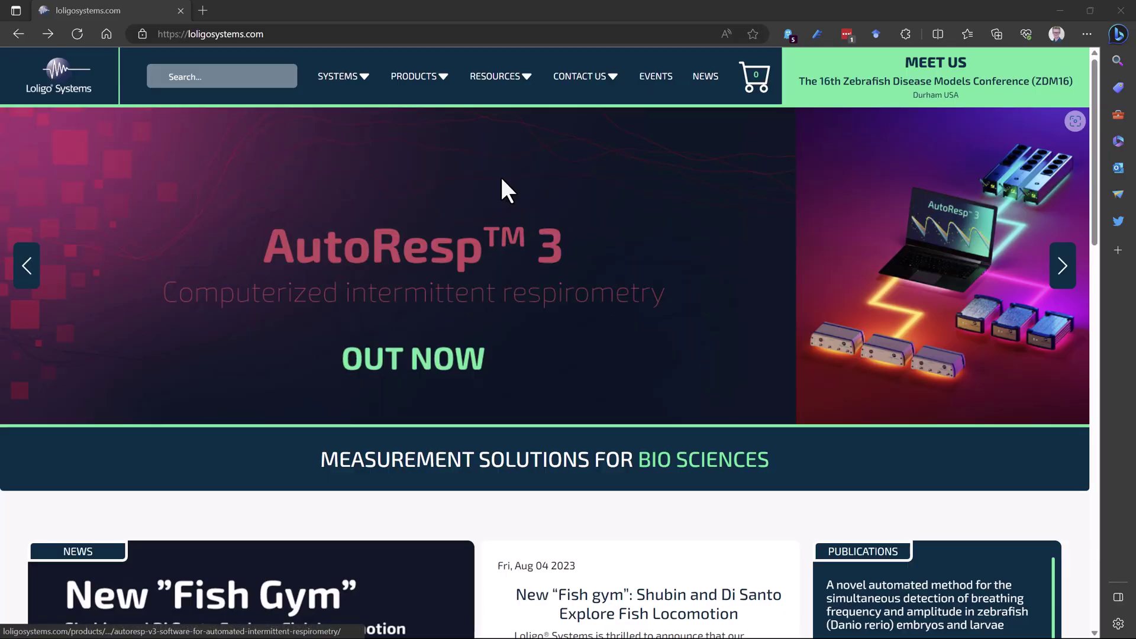
# Switch to the browser and open the technical support form on the Loligo Systems website
pyautogui.moveTo(582, 92)
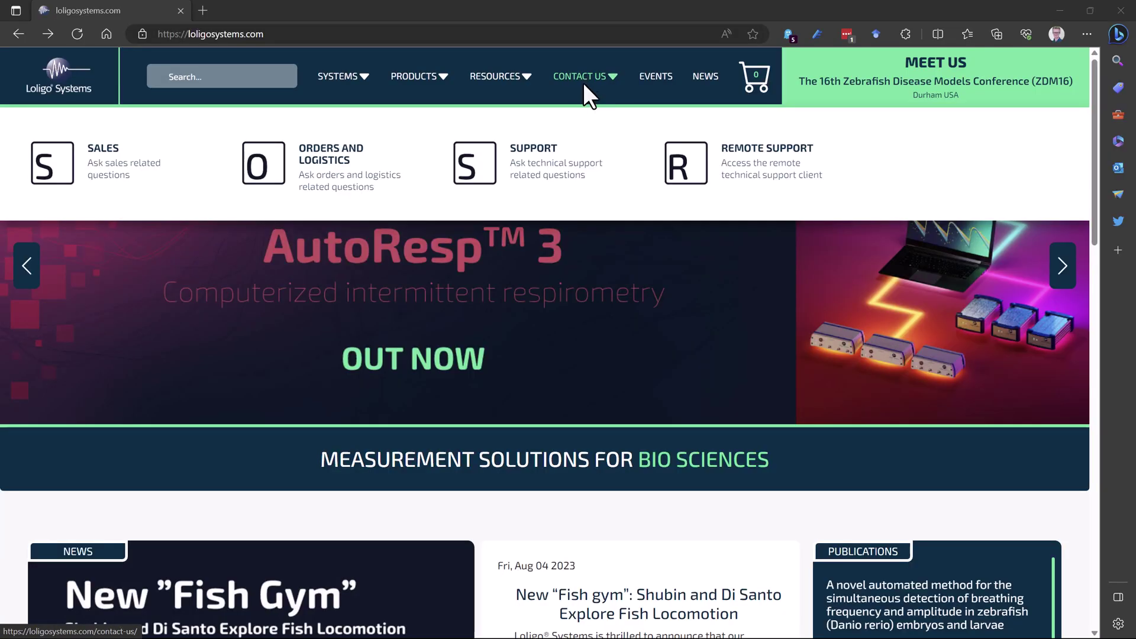
pyautogui.click(531, 175)
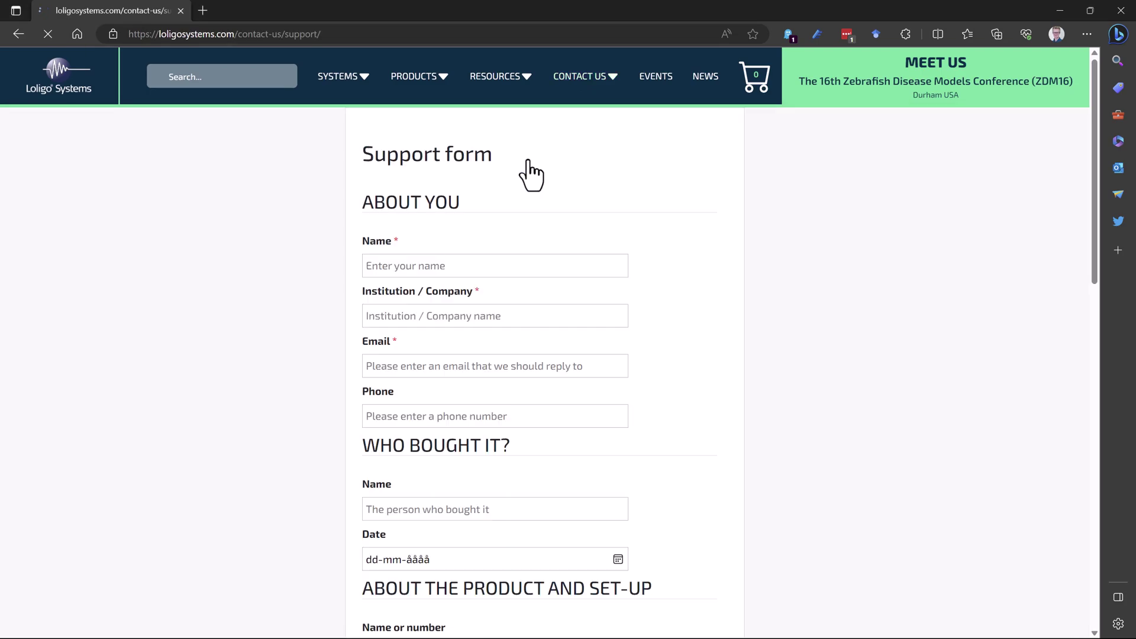